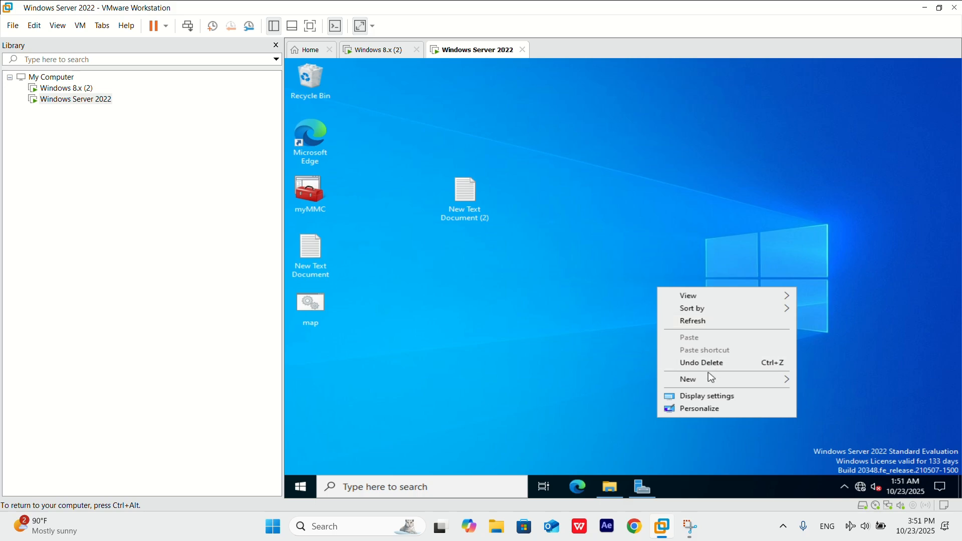
# Create a new folder named "software deploy" on the server's desktop.
pyautogui.moveTo(731, 379)
pyautogui.click(575, 385)
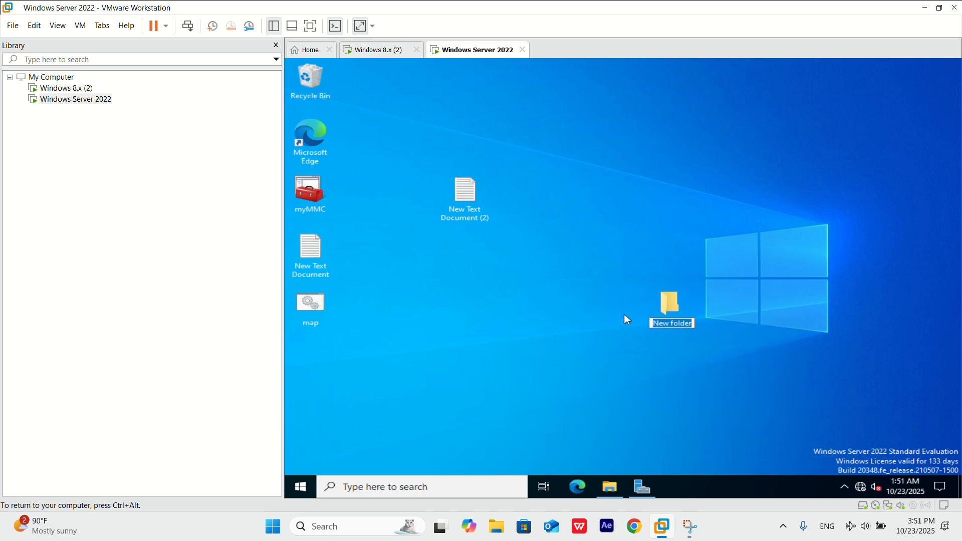
pyautogui.write('software deploy')
pyautogui.press('Return')
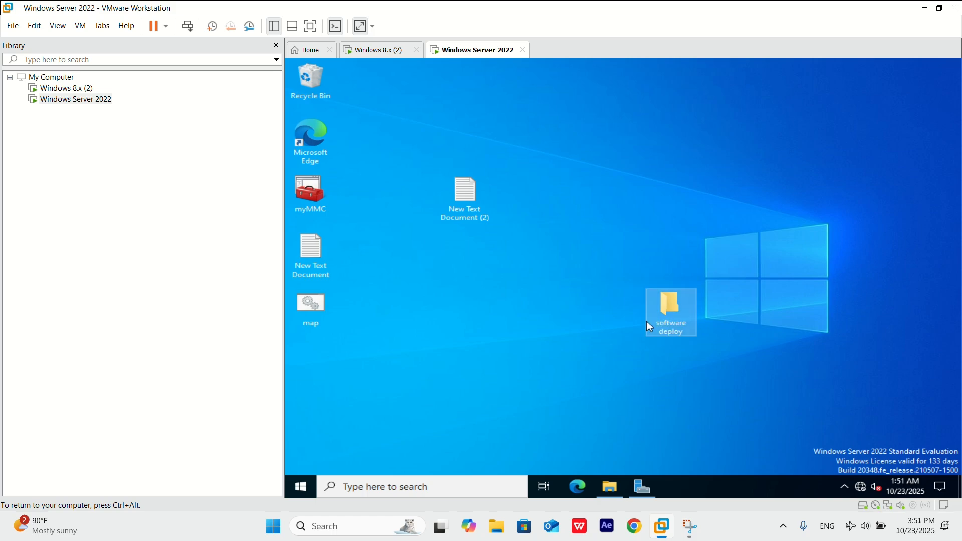
# Copy the 7z2107-x64 installer from Downloads into the software deploy folder.
pyautogui.click(611, 488)
pyautogui.click(670, 154)
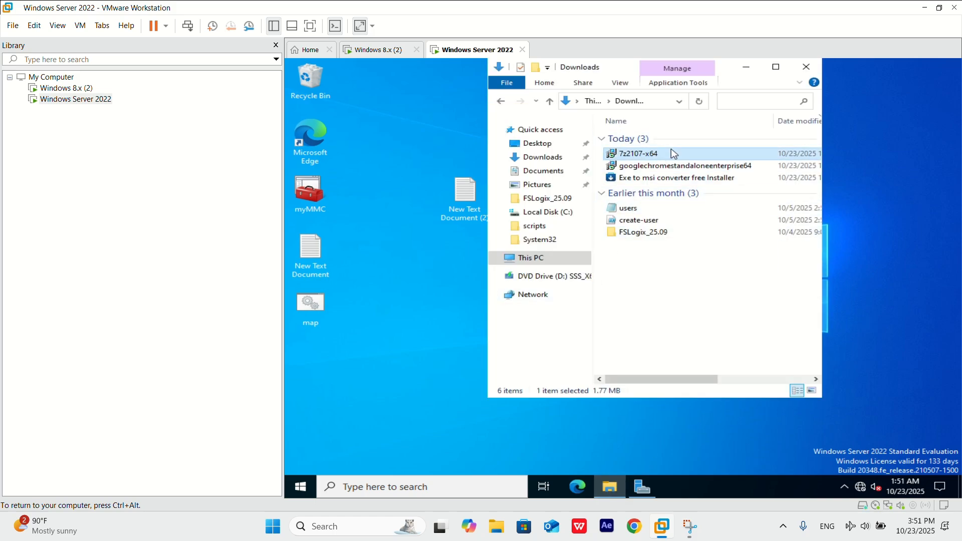
pyautogui.click(464, 353)
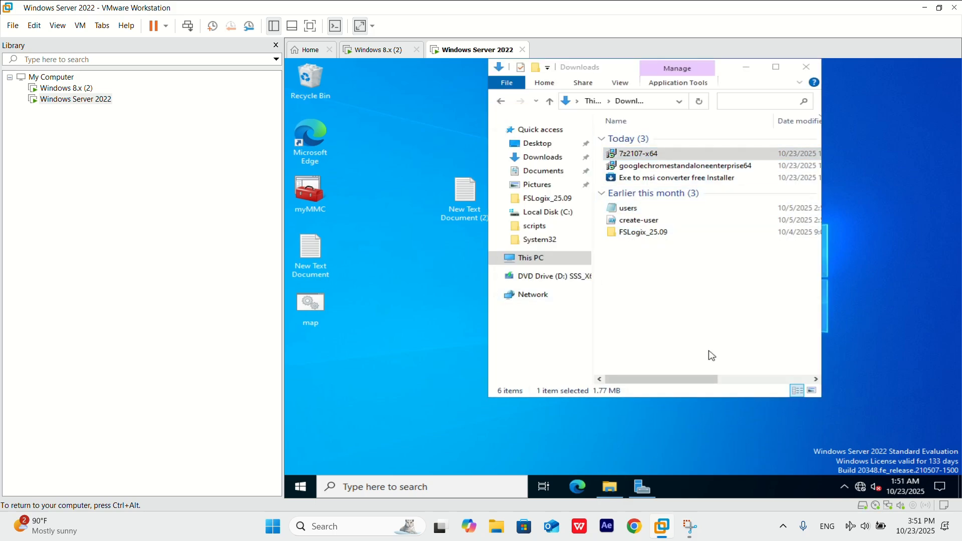
pyautogui.click(757, 66)
pyautogui.doubleClick(681, 302)
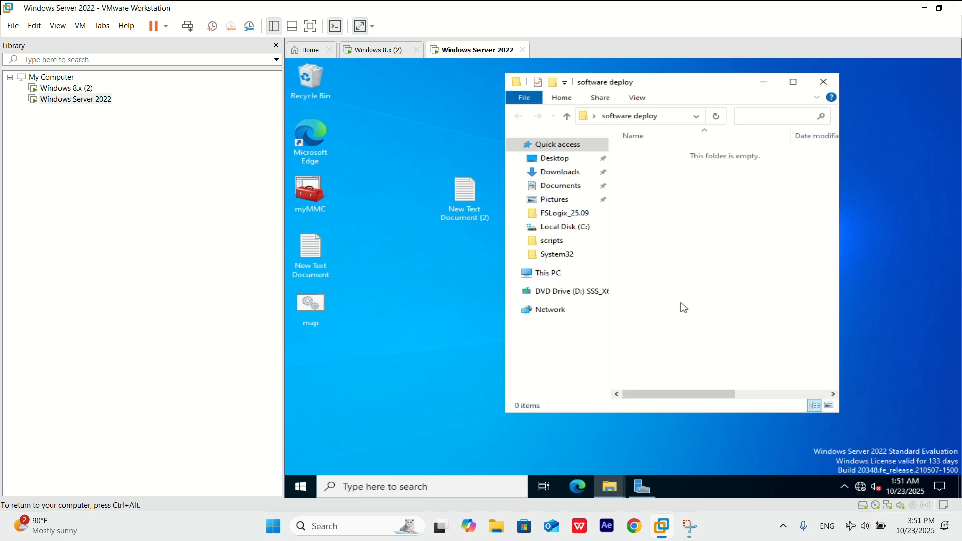
pyautogui.hotkey('ctrl', 'v')
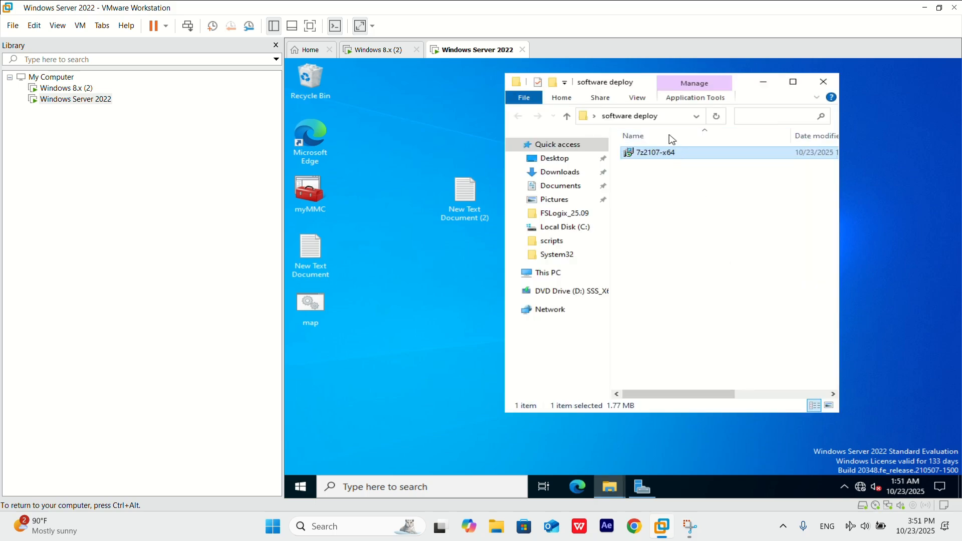
pyautogui.click(826, 83)
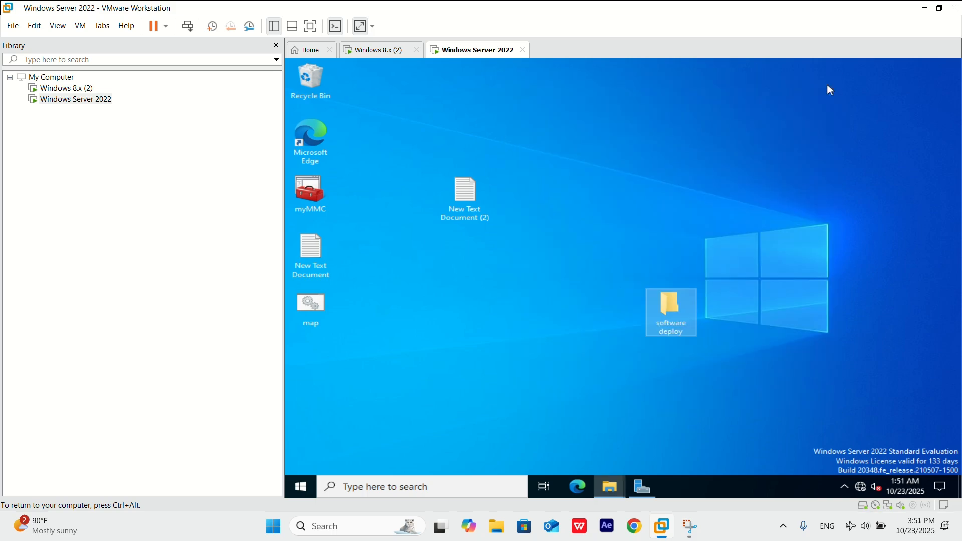
# Enable advanced sharing for the software deploy folder and allow Everyone Full Control in the share permissions.
pyautogui.rightClick(683, 308)
pyautogui.click(704, 303)
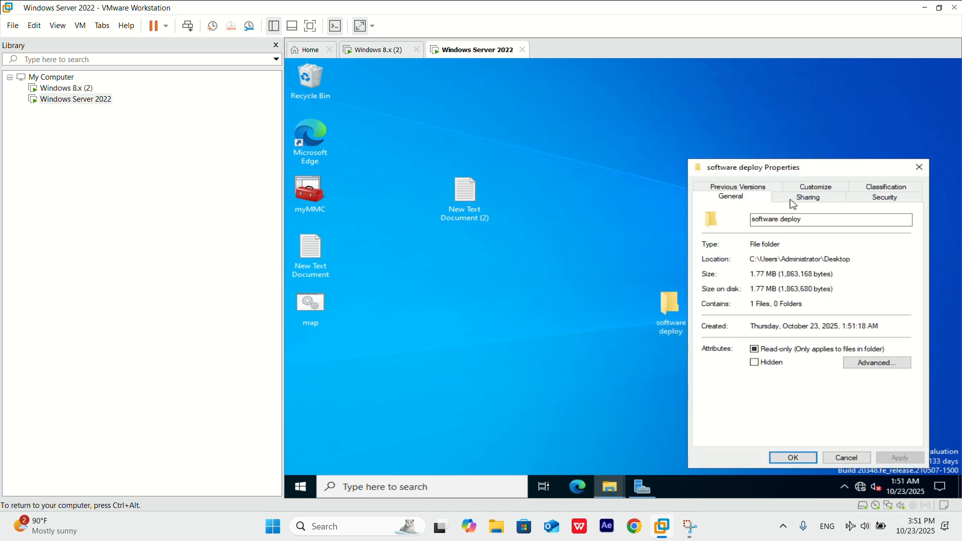
pyautogui.click(801, 198)
pyautogui.click(808, 187)
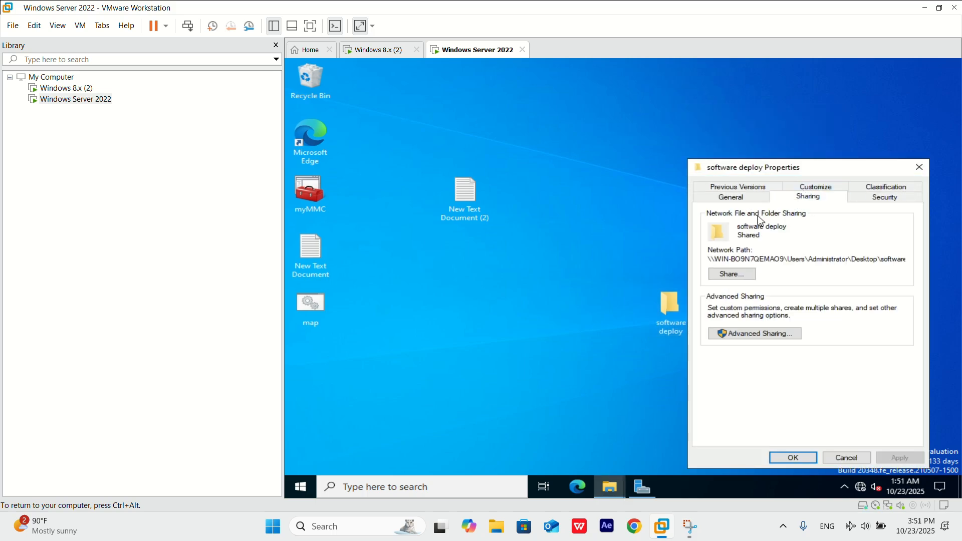
pyautogui.click(766, 333)
pyautogui.click(708, 207)
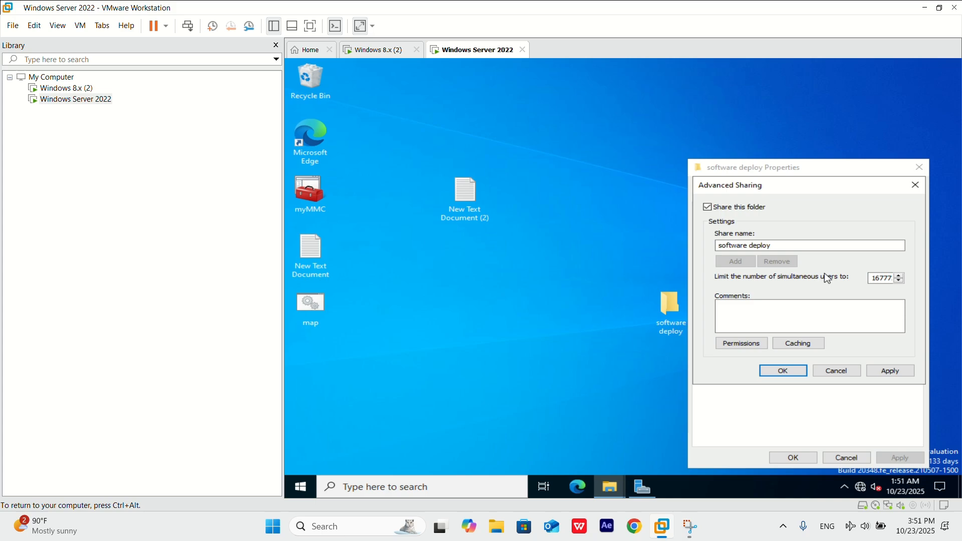
pyautogui.click(760, 345)
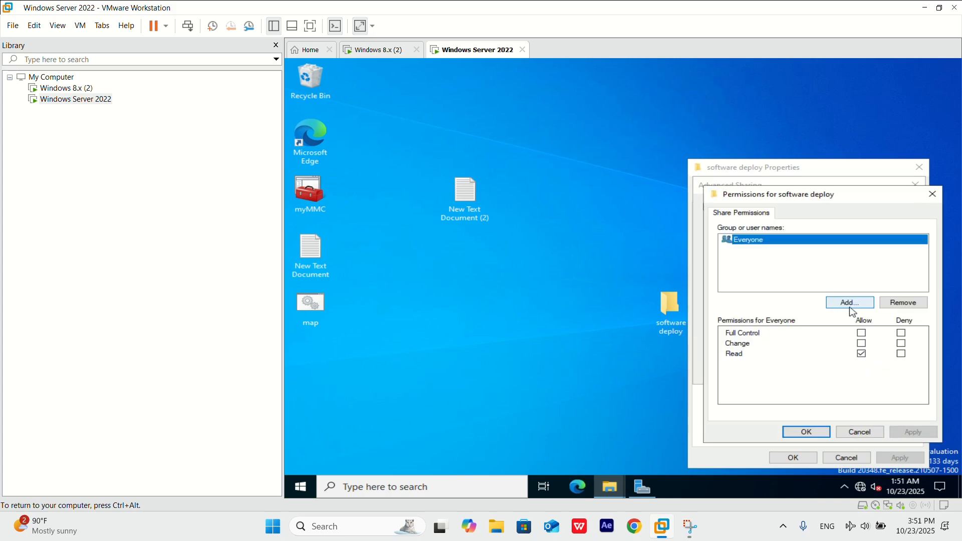
pyautogui.click(861, 333)
pyautogui.click(806, 432)
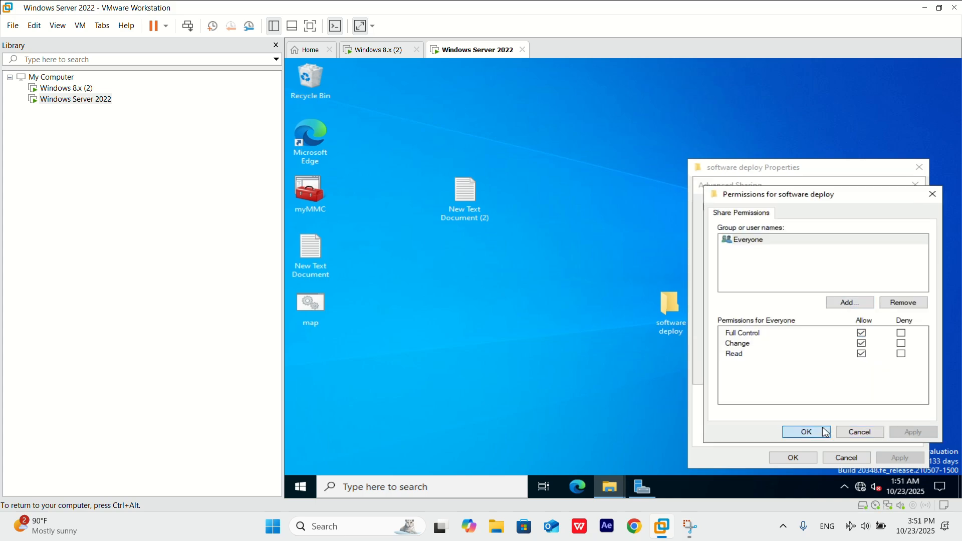
pyautogui.click(887, 370)
pyautogui.click(789, 371)
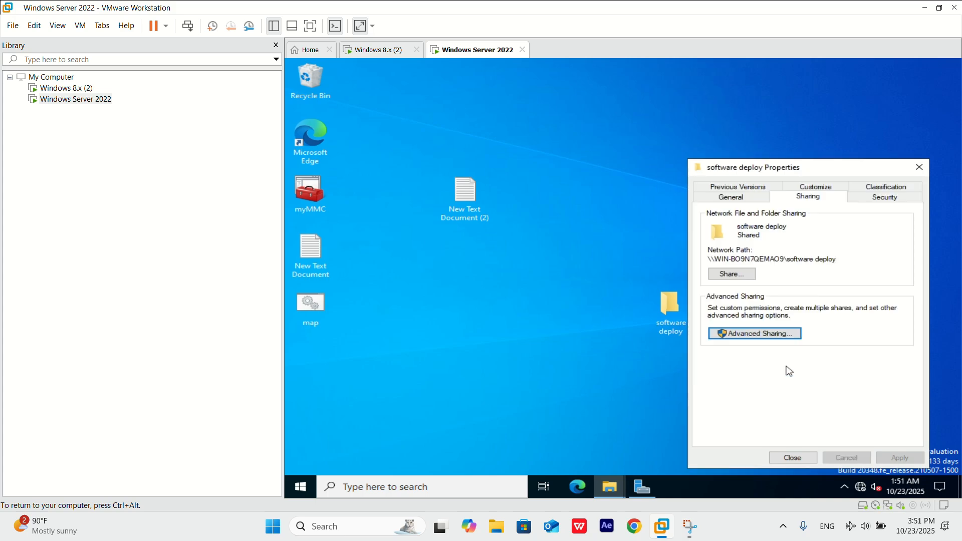
# Share the software deploy folder with Everyone at Read level and check its security permissions before closing the properties.
pyautogui.click(737, 279)
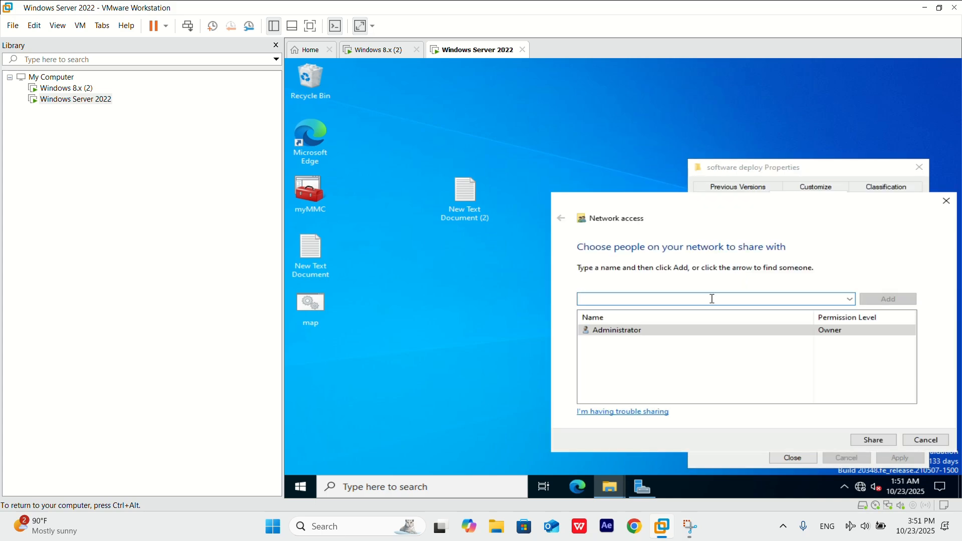
pyautogui.click(849, 300)
pyautogui.click(794, 309)
pyautogui.click(885, 302)
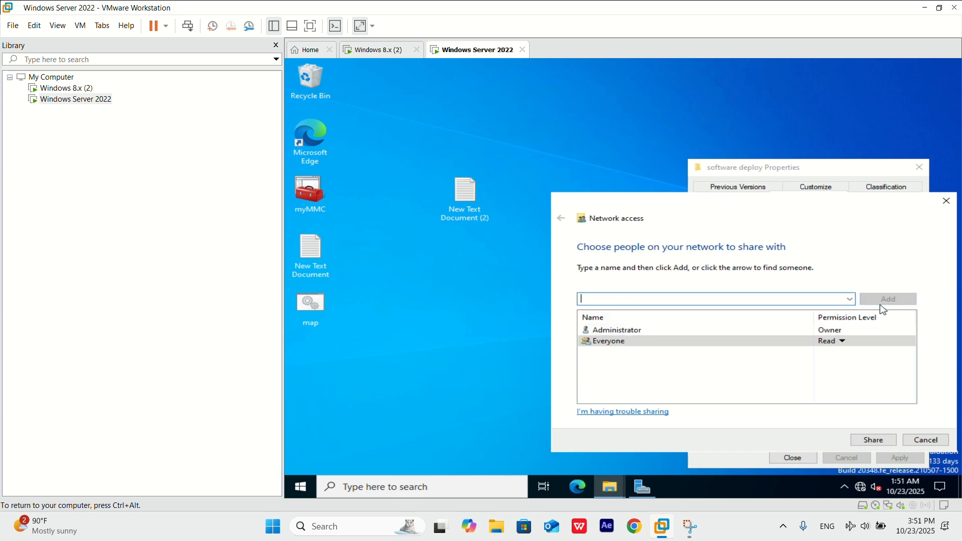
pyautogui.click(874, 441)
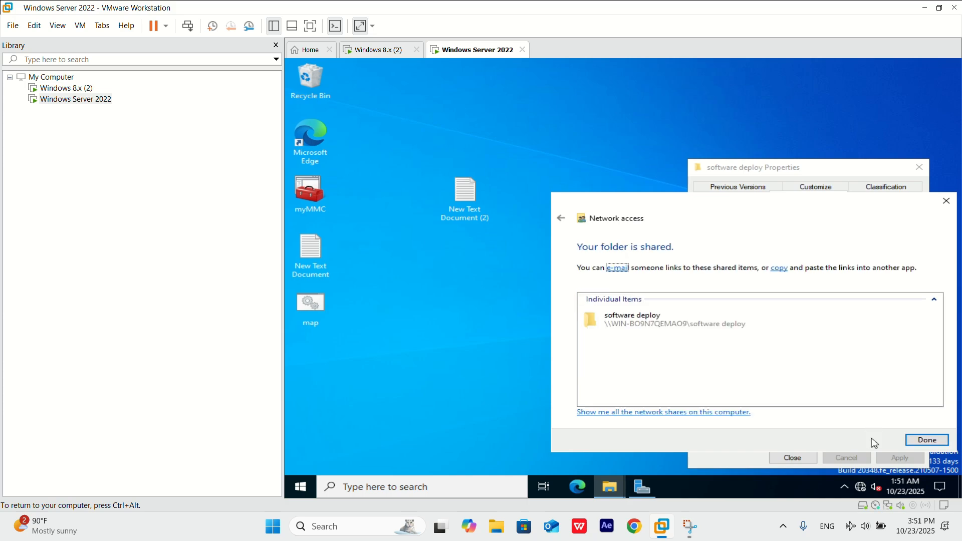
pyautogui.click(925, 441)
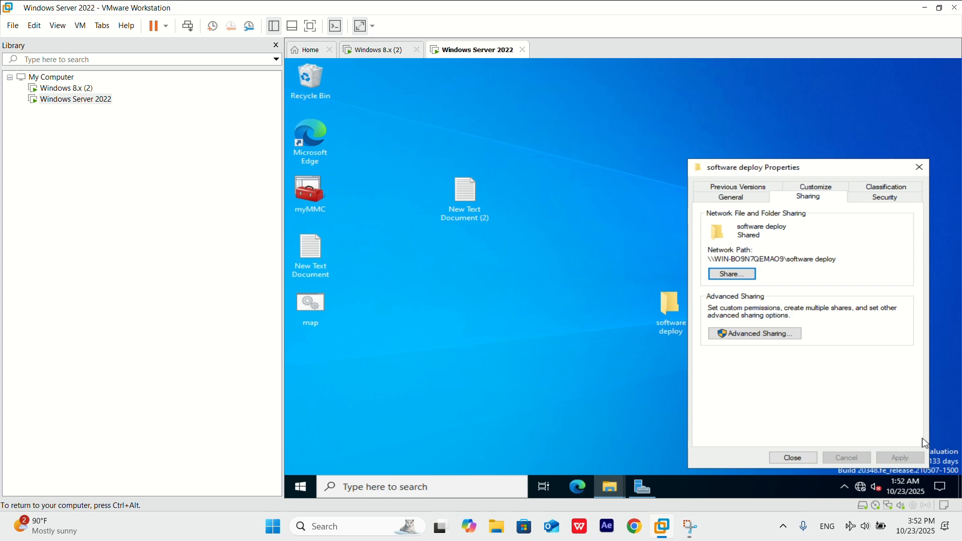
pyautogui.click(873, 199)
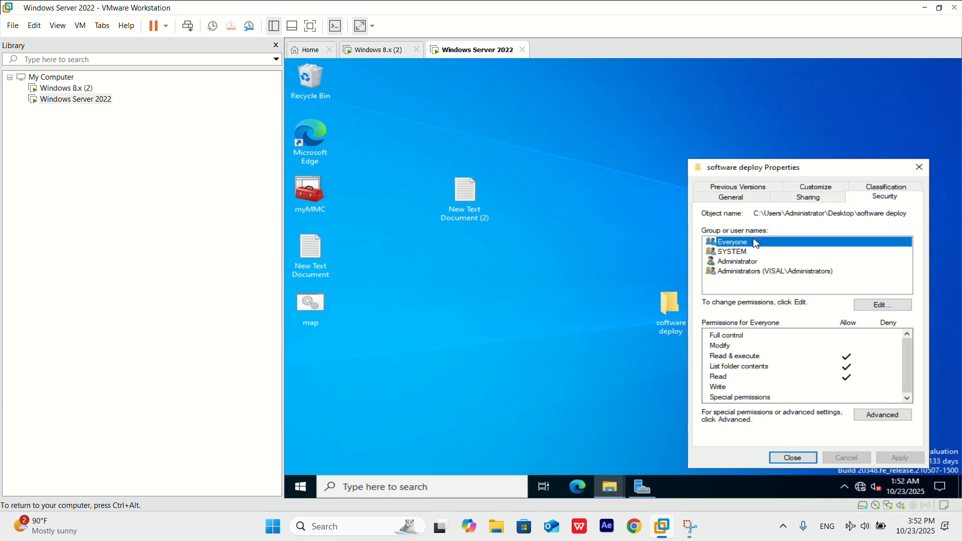
pyautogui.click(792, 457)
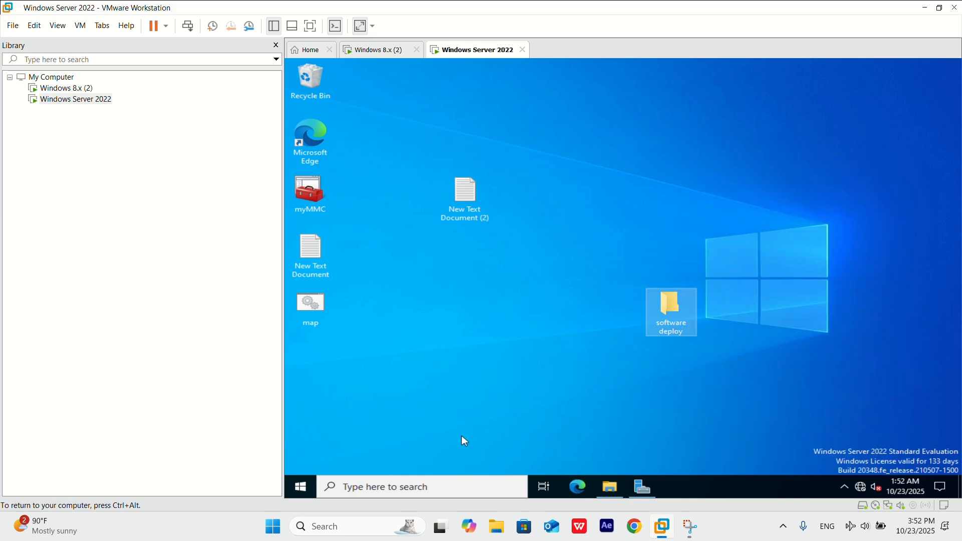
# Launch gpmc.msc and expand visal.local and TTC NET down to the contents of the IT organizational unit.
pyautogui.press('super+r')
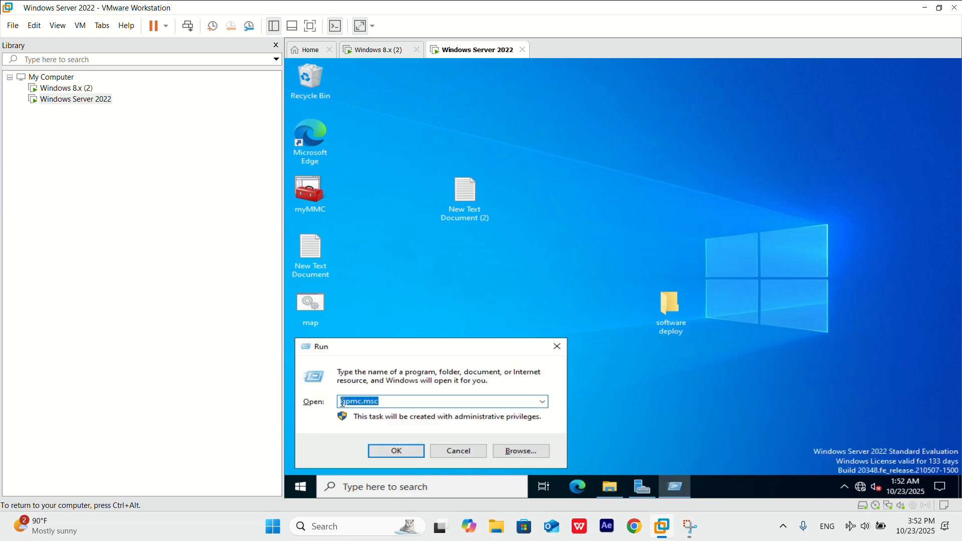
pyautogui.click(395, 451)
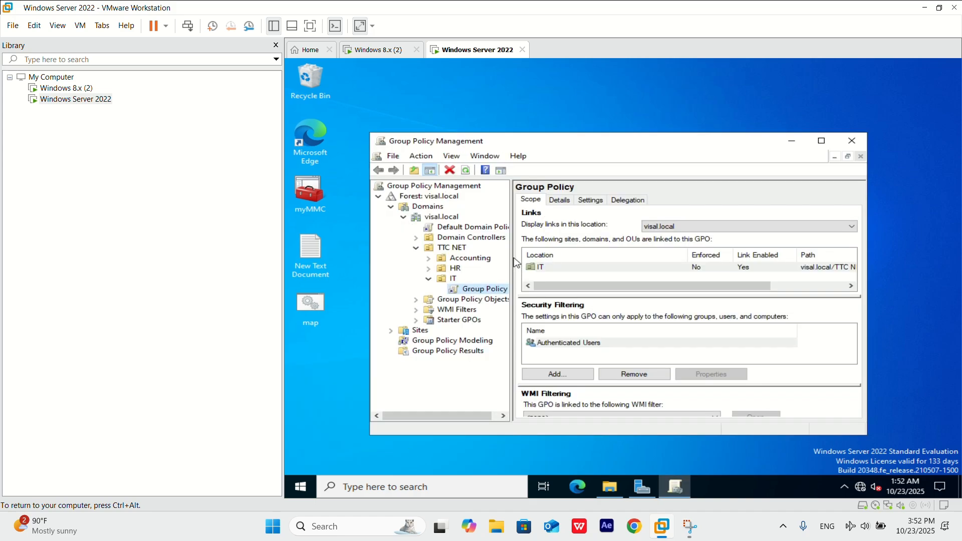
pyautogui.click(404, 216)
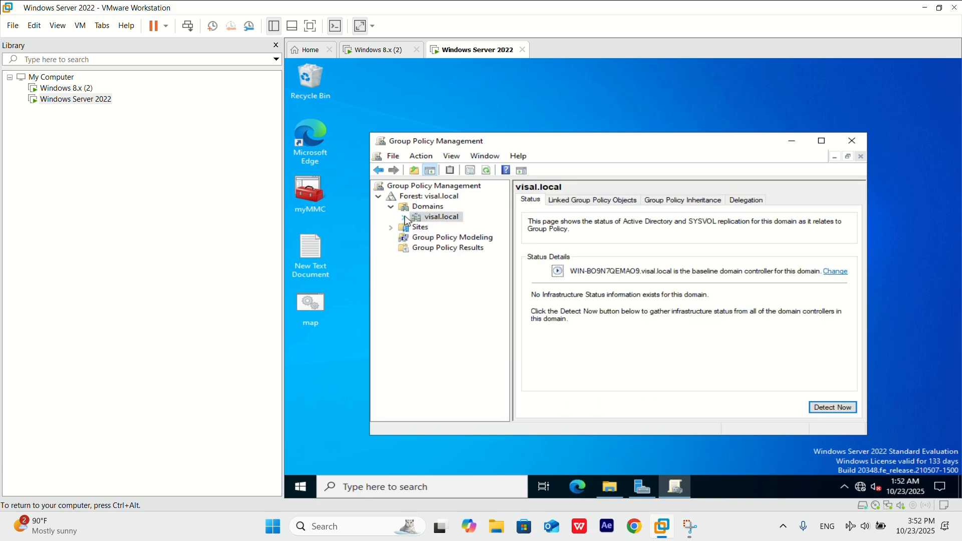
pyautogui.click(404, 217)
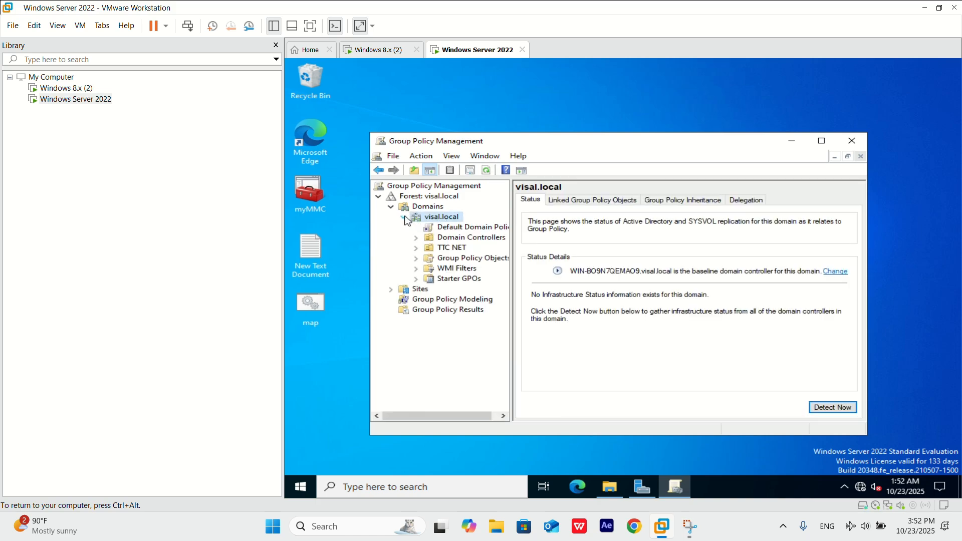
pyautogui.click(416, 248)
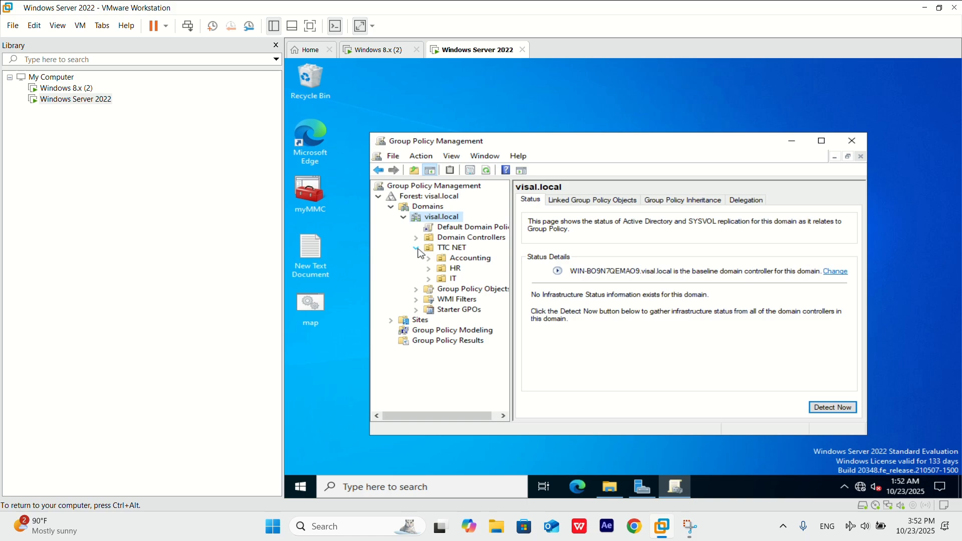
pyautogui.click(428, 279)
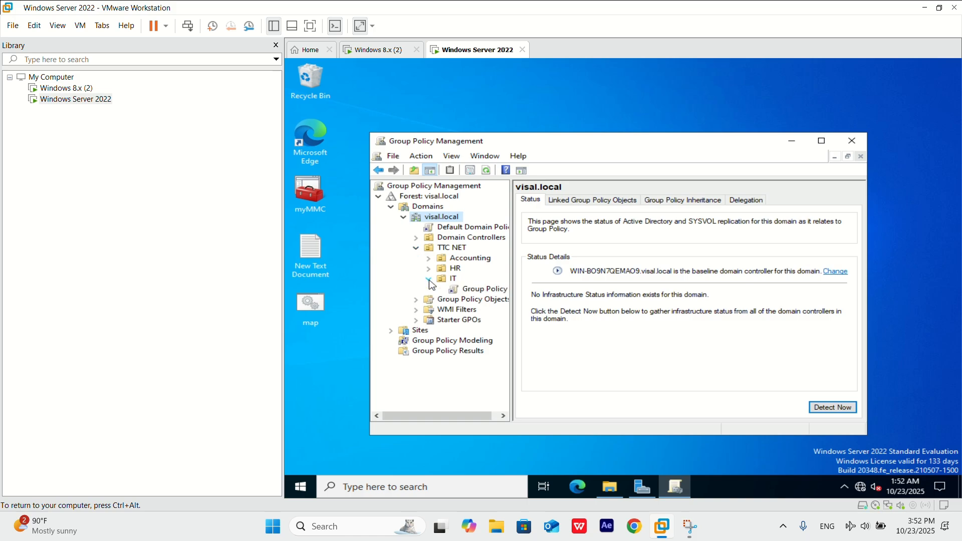
# Create a GPO named "softwaredeploy" linked to the IT organizational unit.
pyautogui.click(445, 281)
pyautogui.rightClick(442, 278)
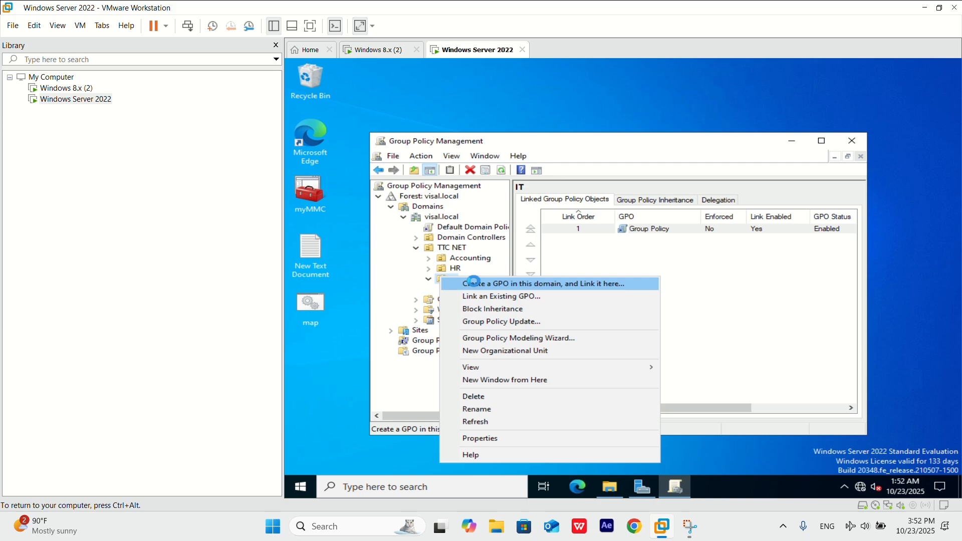
pyautogui.click(474, 283)
pyautogui.write('sof')
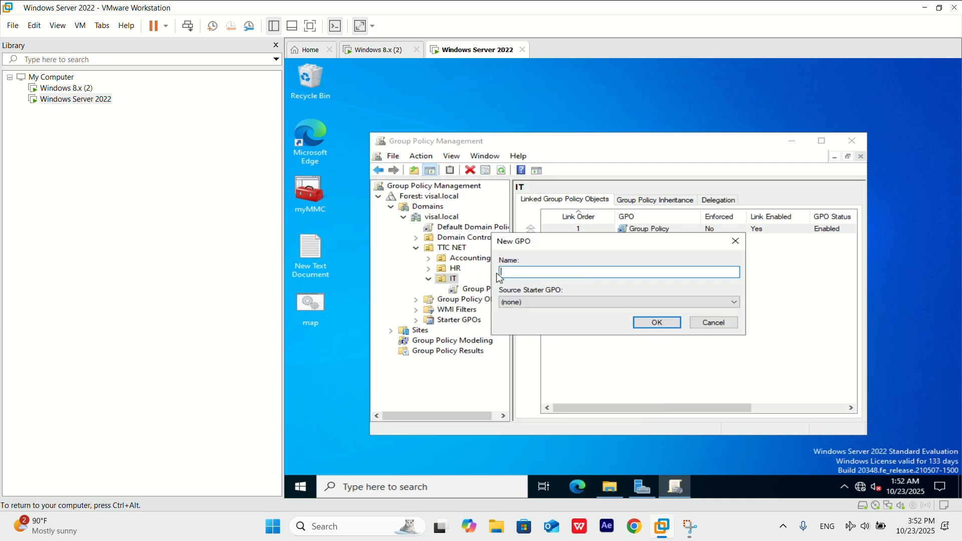
pyautogui.write('twaredeploy')
pyautogui.press('Return')
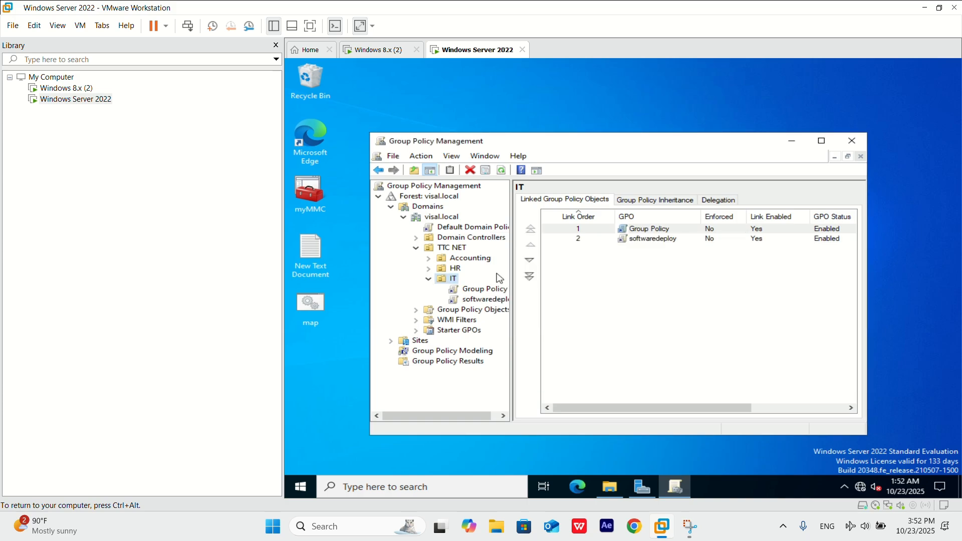
# Open the softwaredeploy GPO for editing and go to Software installation in the User Configuration policies.
pyautogui.rightClick(641, 240)
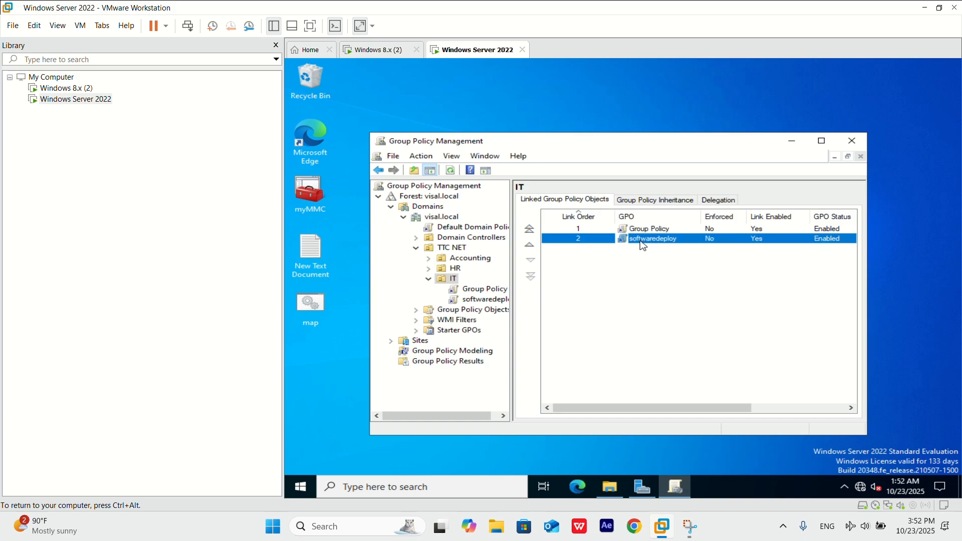
pyautogui.click(658, 249)
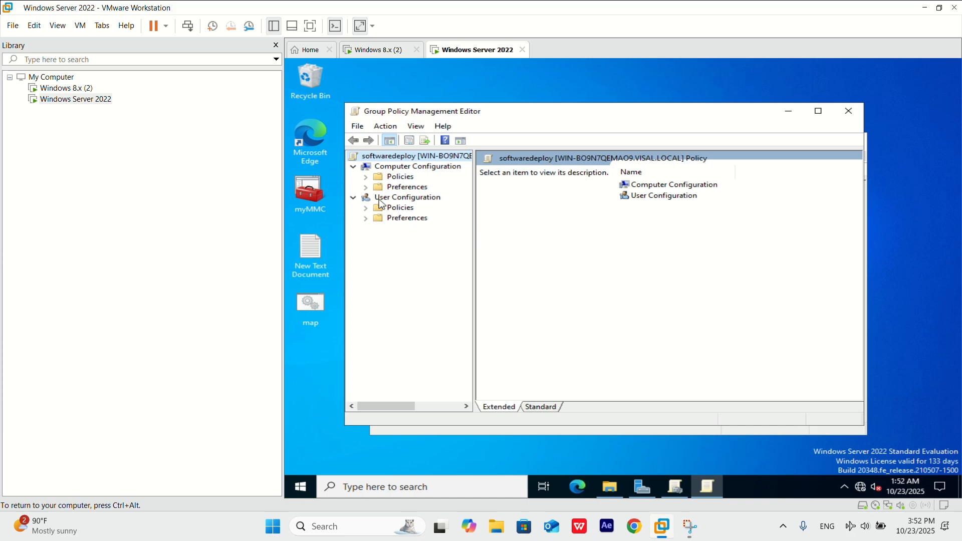
pyautogui.click(366, 207)
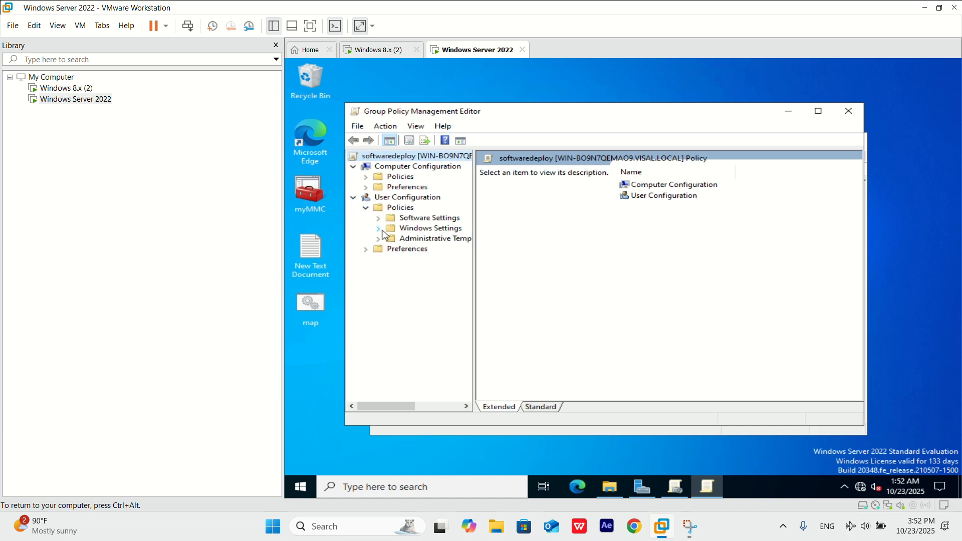
pyautogui.click(378, 218)
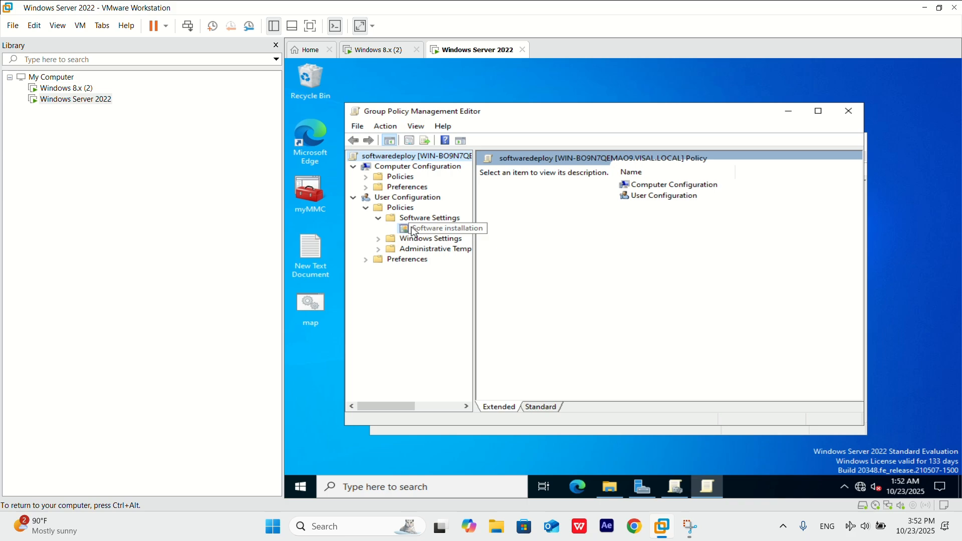
pyautogui.click(414, 231)
# Start adding a new package under Software installation in the softwaredeploy policy's User Configuration.
pyautogui.rightClick(413, 231)
pyautogui.moveTo(441, 234)
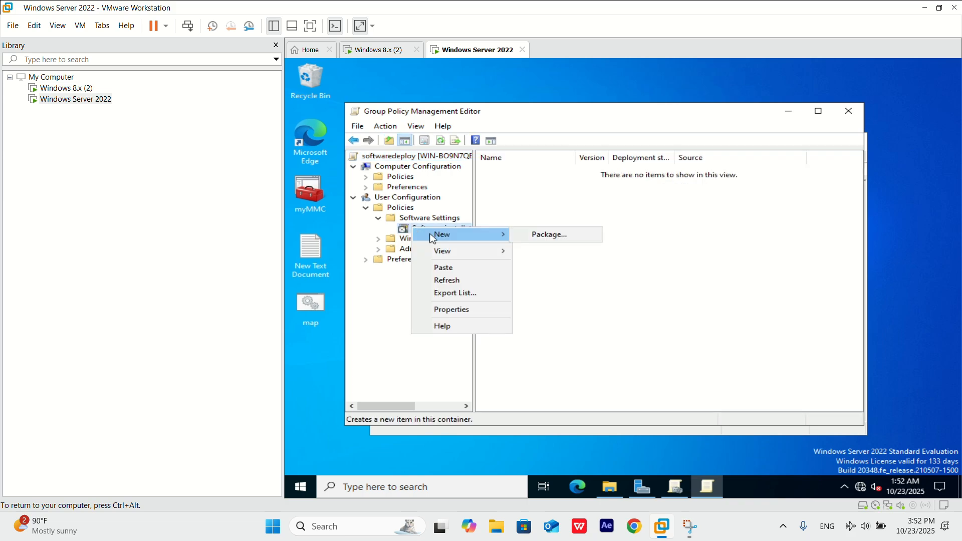
pyautogui.click(547, 234)
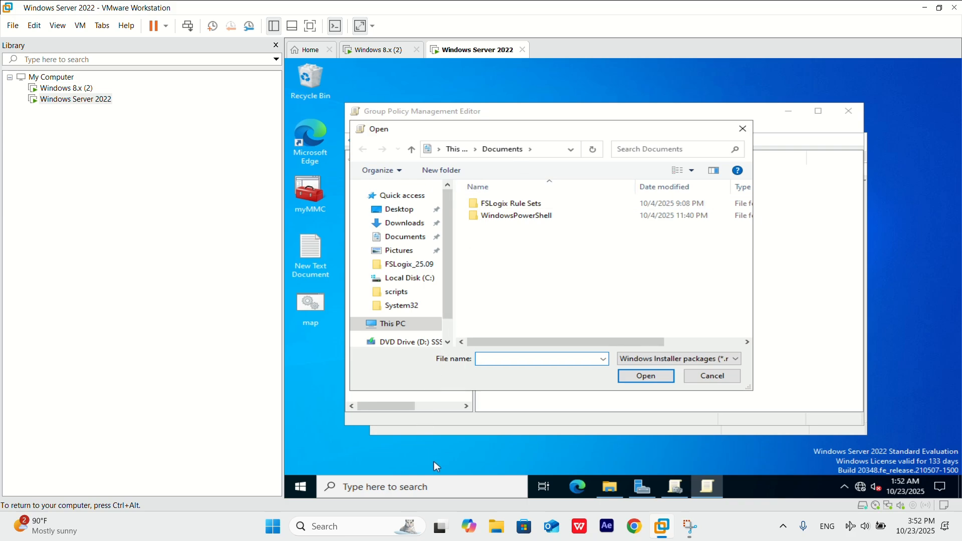
# Run ipconfig in Command Prompt, copy the server's IPv4 address, and return to the package file selection.
pyautogui.click(451, 482)
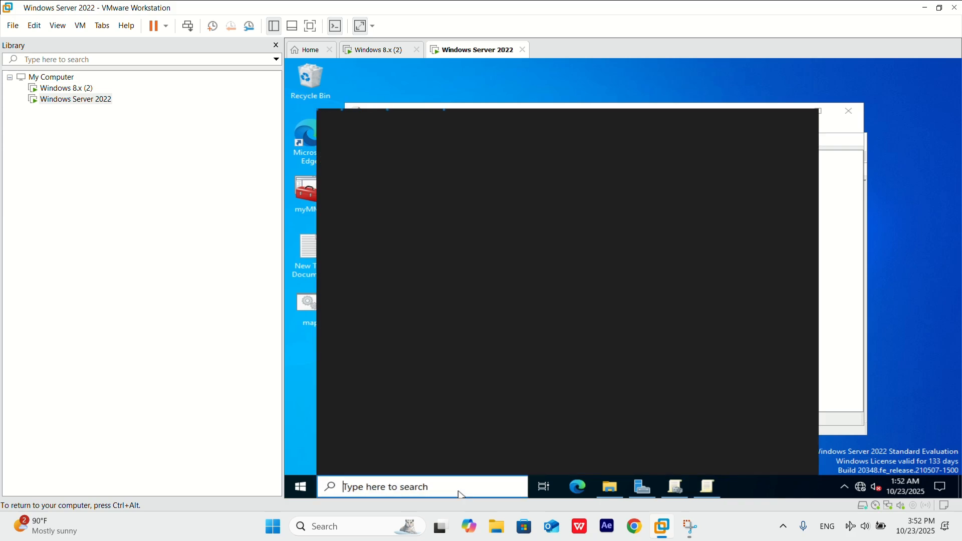
pyautogui.write('cmd')
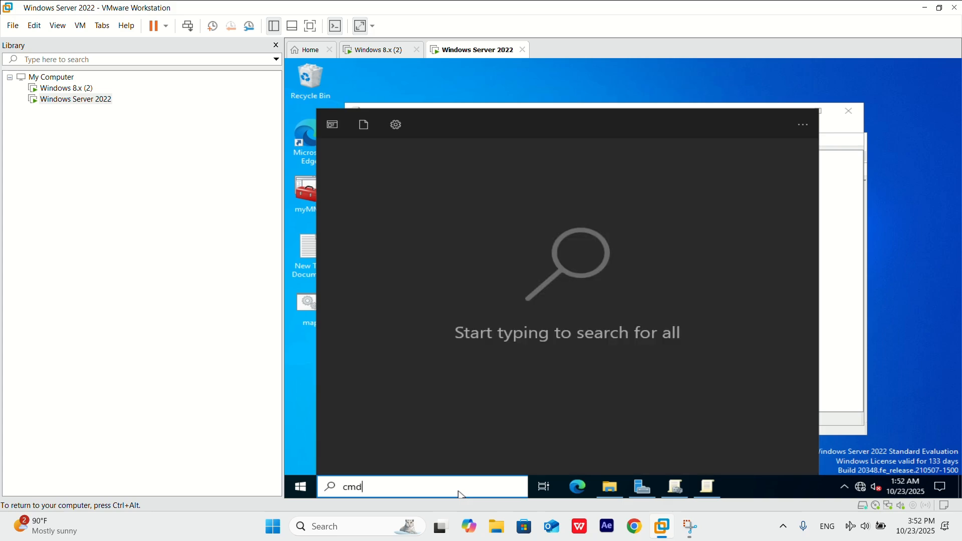
pyautogui.click(490, 190)
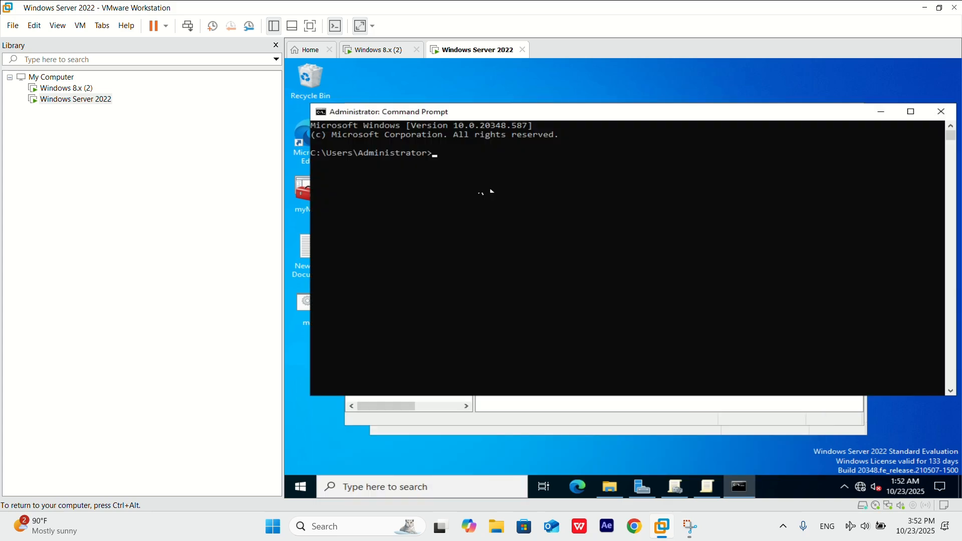
pyautogui.write('ipconfig')
pyautogui.press('Return')
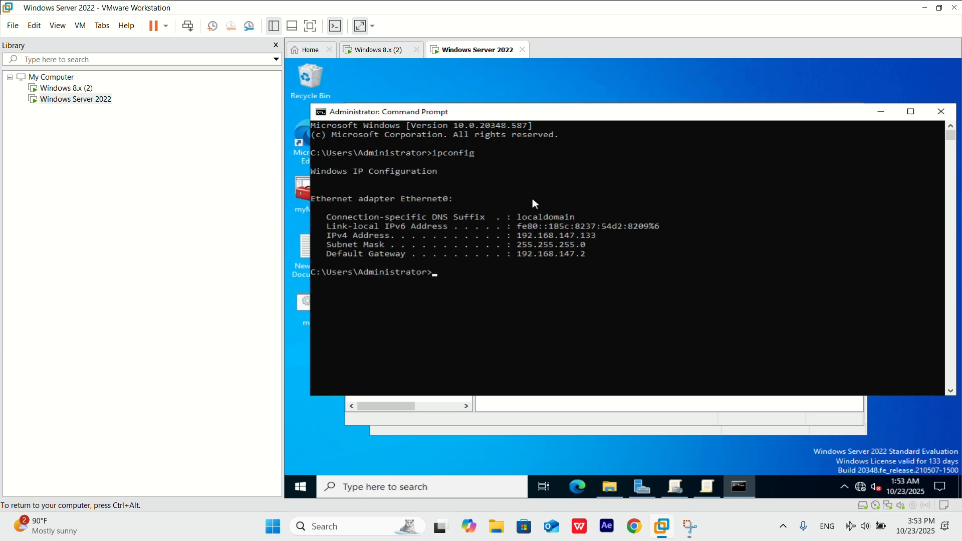
pyautogui.click(519, 235)
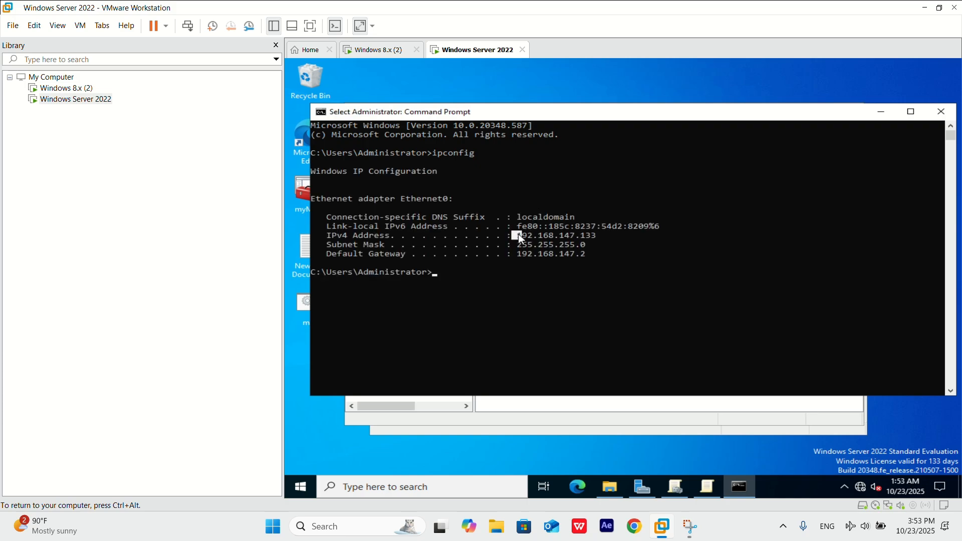
pyautogui.moveTo(520, 238); pyautogui.dragTo(553, 240)
pyautogui.hotkey('ctrl', 'c')
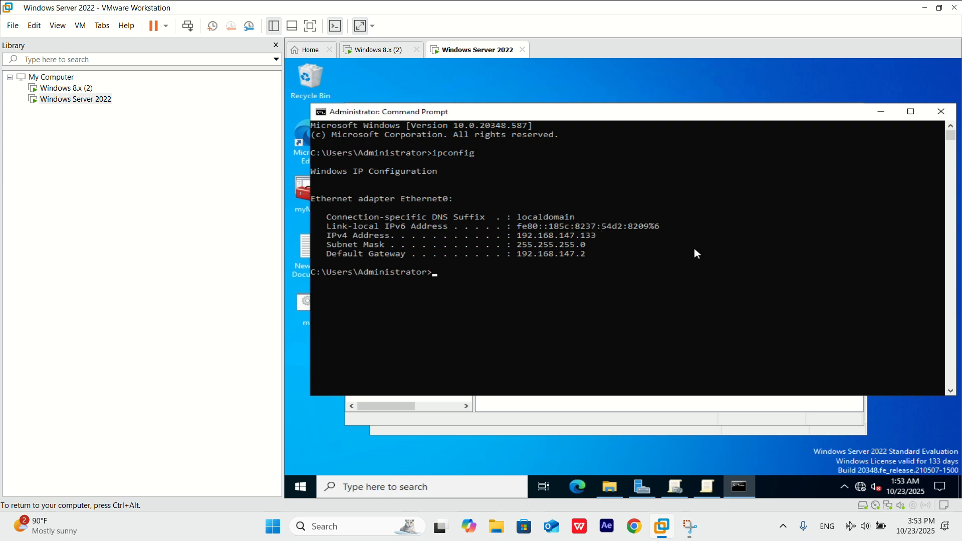
pyautogui.click(880, 113)
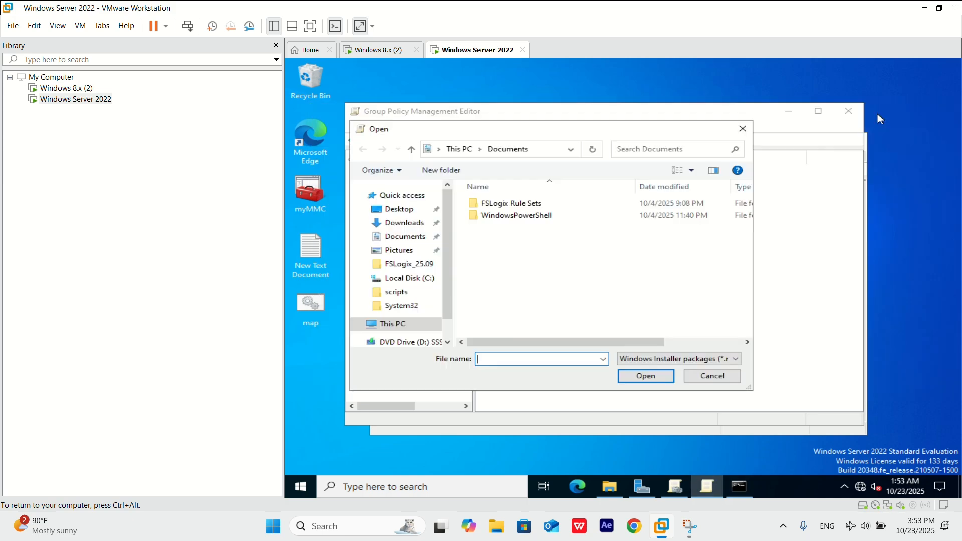
# Browse to \\192.168.147.133, go into the software deploy share, and open the 7z2107-x64 installer as the package.
pyautogui.click(539, 154)
pyautogui.write('\\\\')
pyautogui.hotkey('ctrl', 'v')
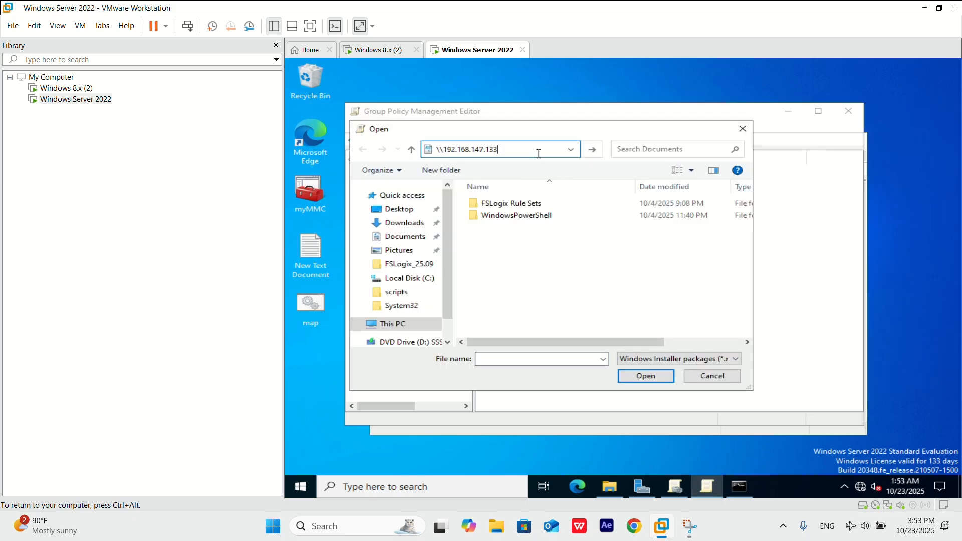
pyautogui.press('Return')
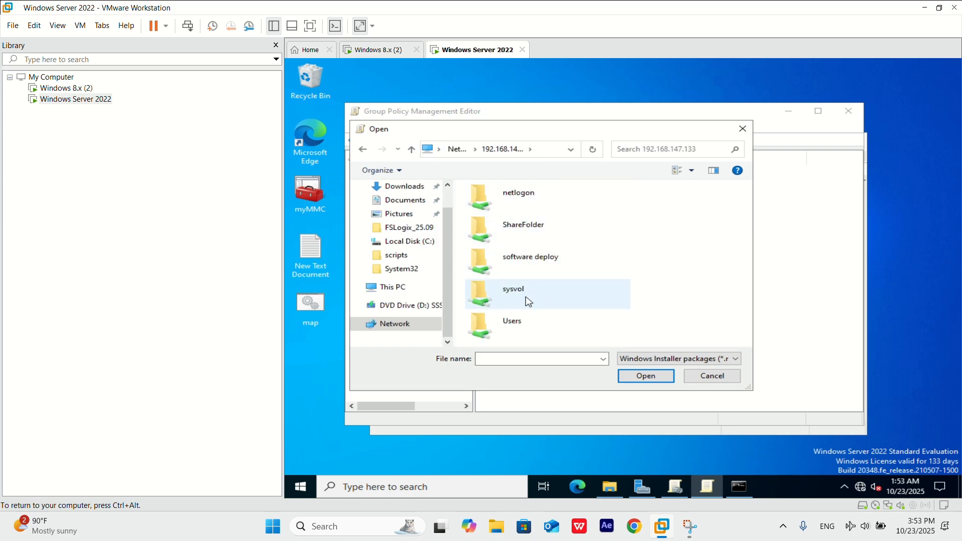
pyautogui.doubleClick(535, 269)
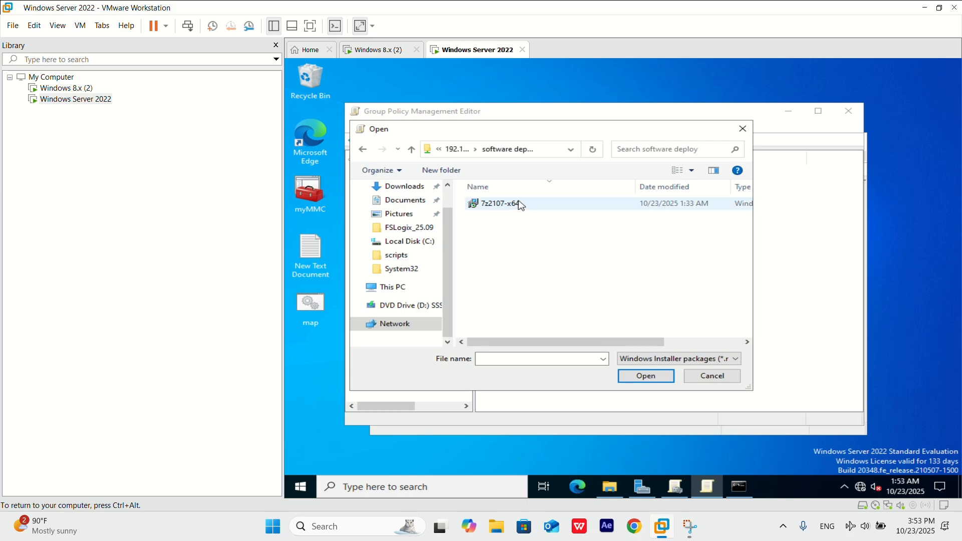
pyautogui.click(521, 205)
pyautogui.click(660, 375)
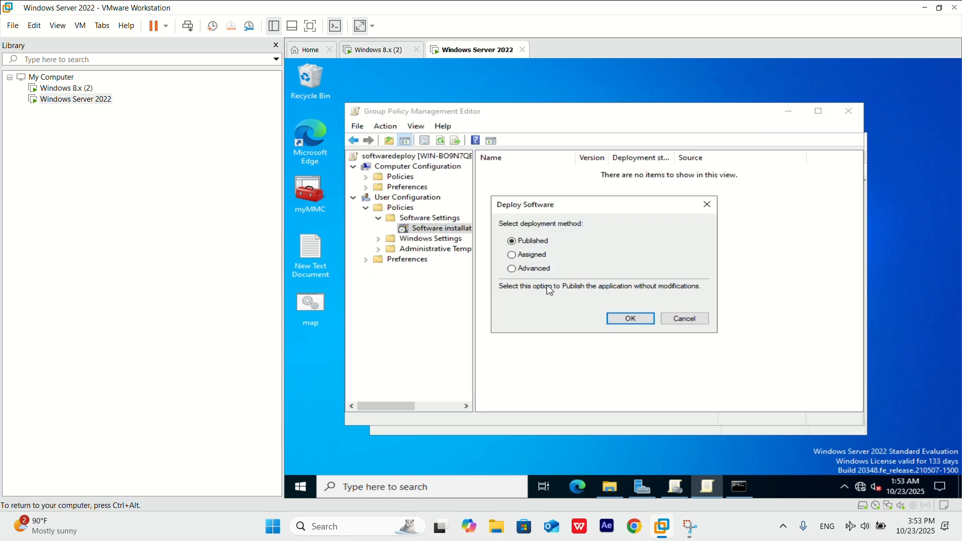
# Deploy 7-Zip with the Advanced method as Assigned, with installation at logon enabled, and close the policy editor.
pyautogui.click(531, 269)
pyautogui.click(630, 318)
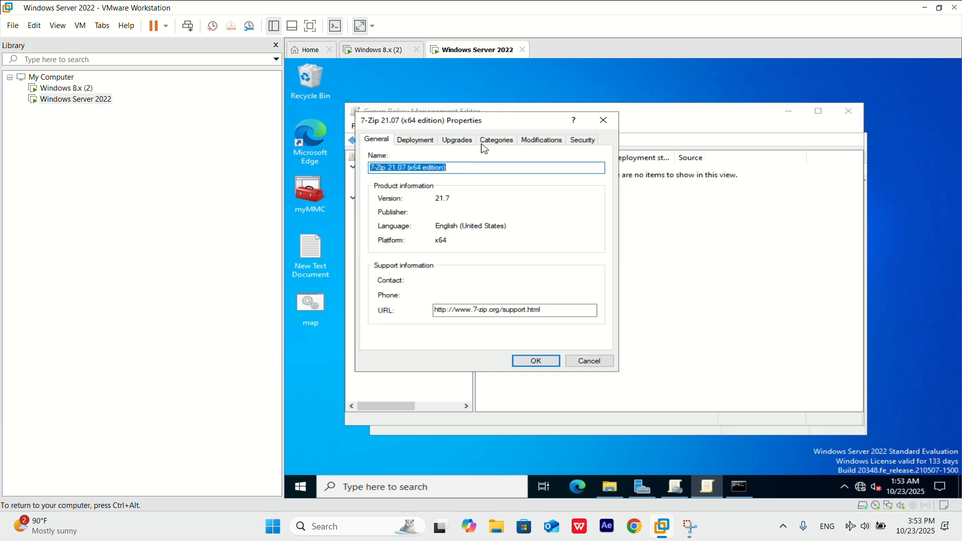
pyautogui.click(427, 142)
pyautogui.click(403, 182)
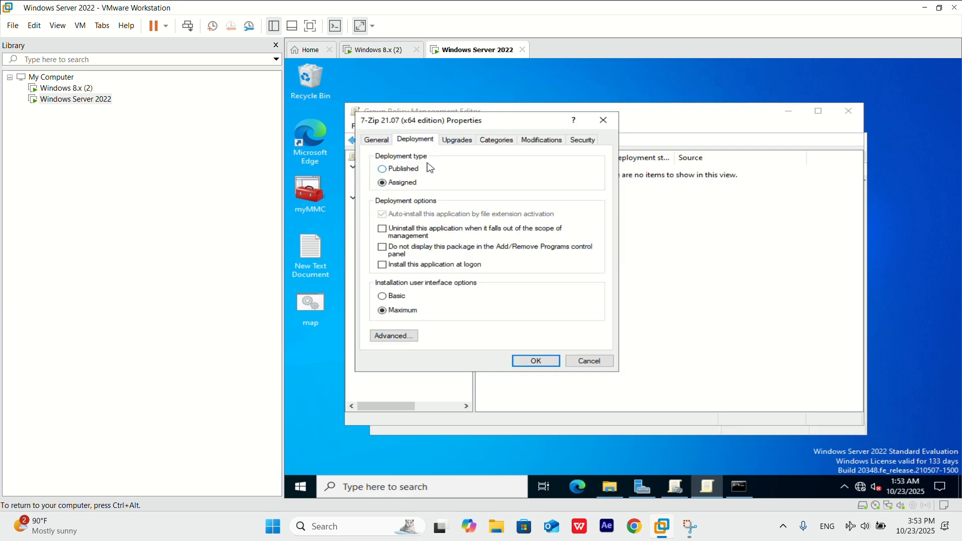
pyautogui.click(382, 264)
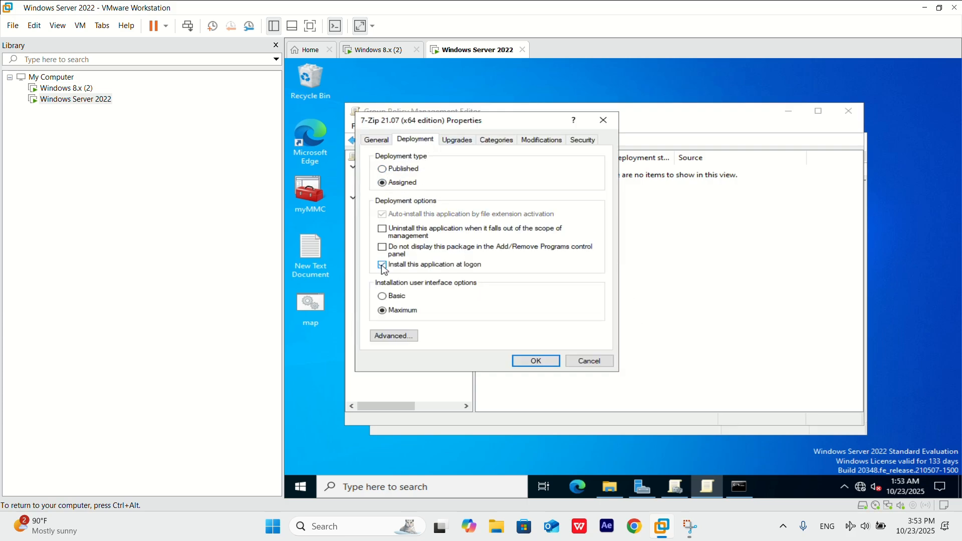
pyautogui.click(534, 360)
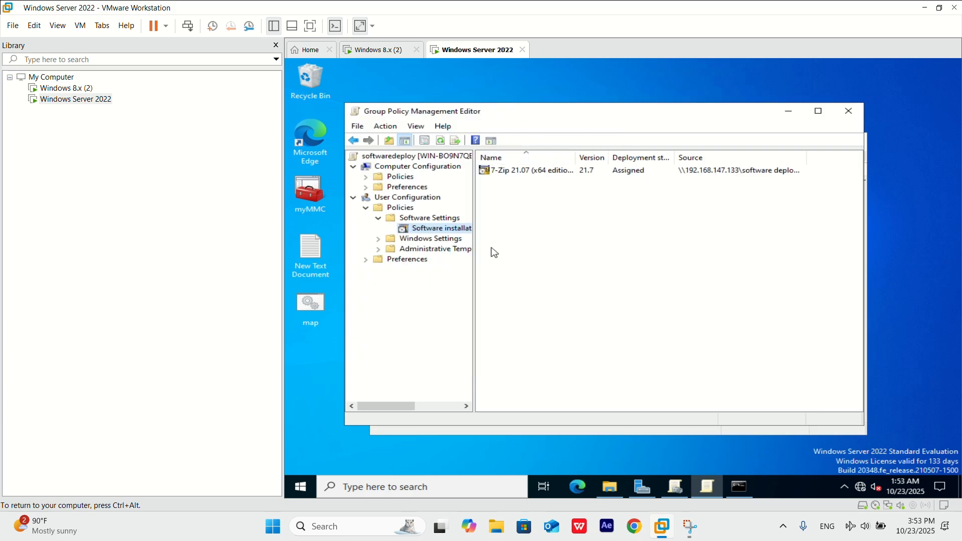
pyautogui.click(848, 111)
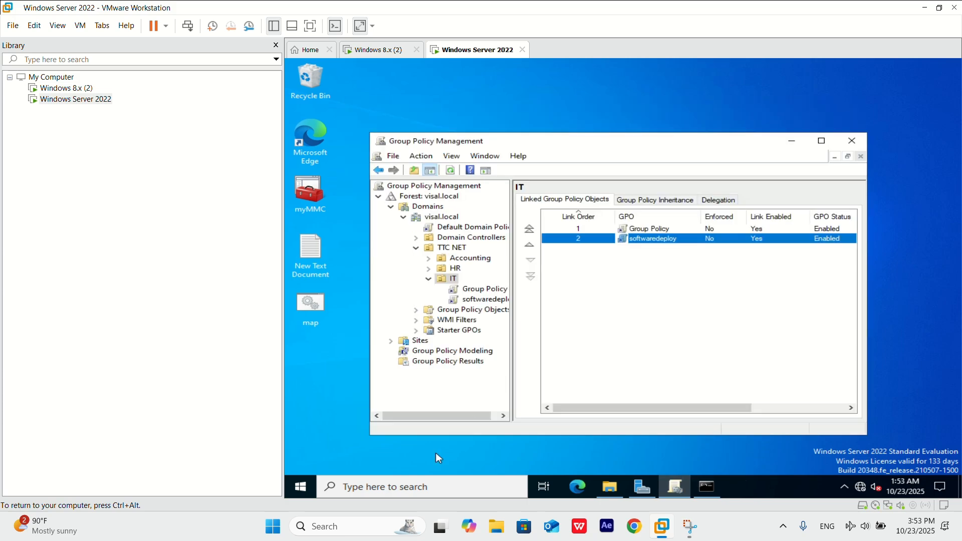
# Run gpupdate /Force in Windows PowerShell on the server and close the PowerShell window.
pyautogui.click(451, 487)
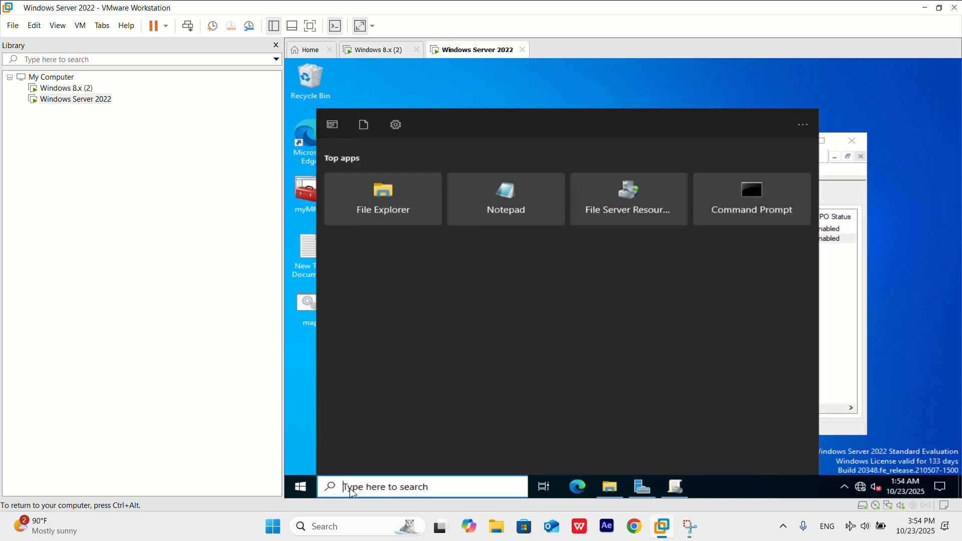
pyautogui.write('powe')
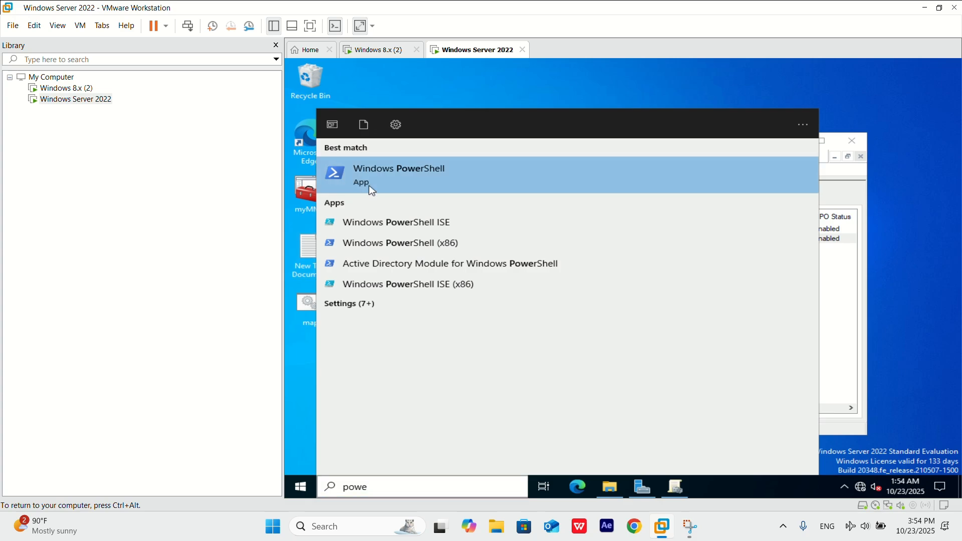
pyautogui.click(372, 189)
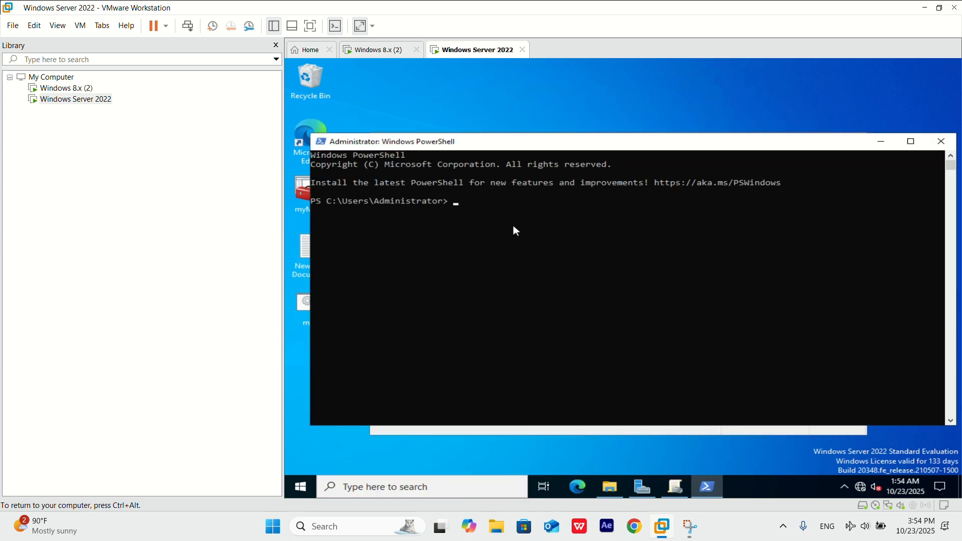
pyautogui.write('gpupdate /Force')
pyautogui.press('Return')
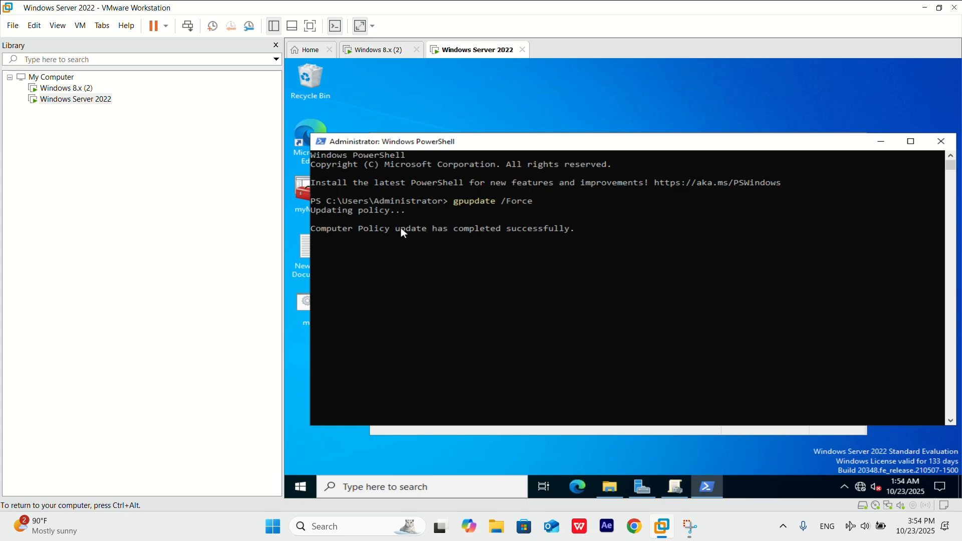
pyautogui.click(939, 145)
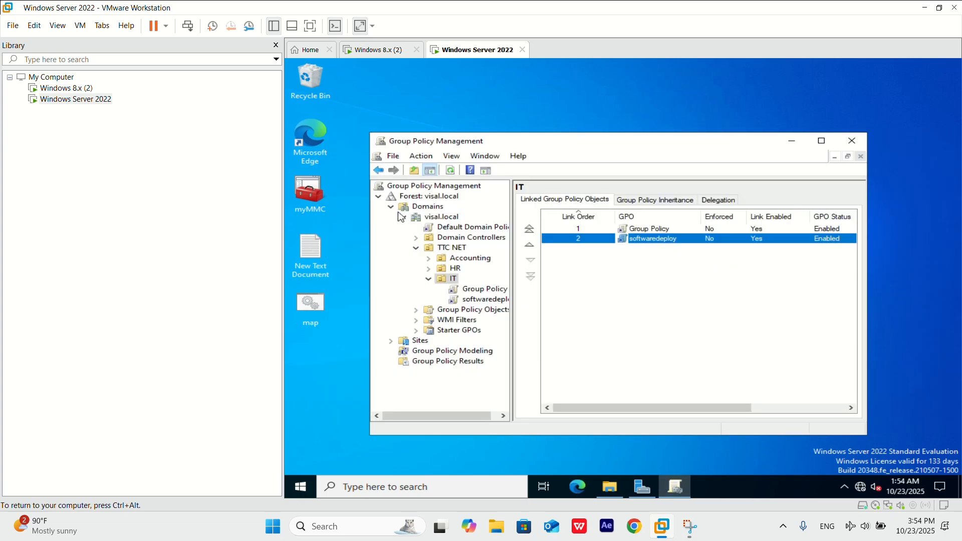
# Switch to the Windows 8.x (2) virtual machine and unlock the domain user's session with the account password.
pyautogui.click(379, 53)
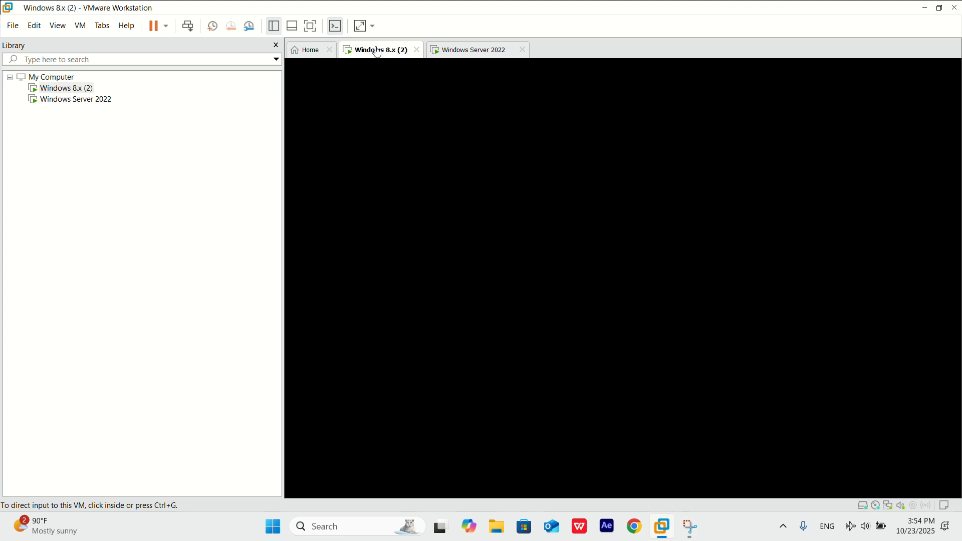
pyautogui.click(453, 223)
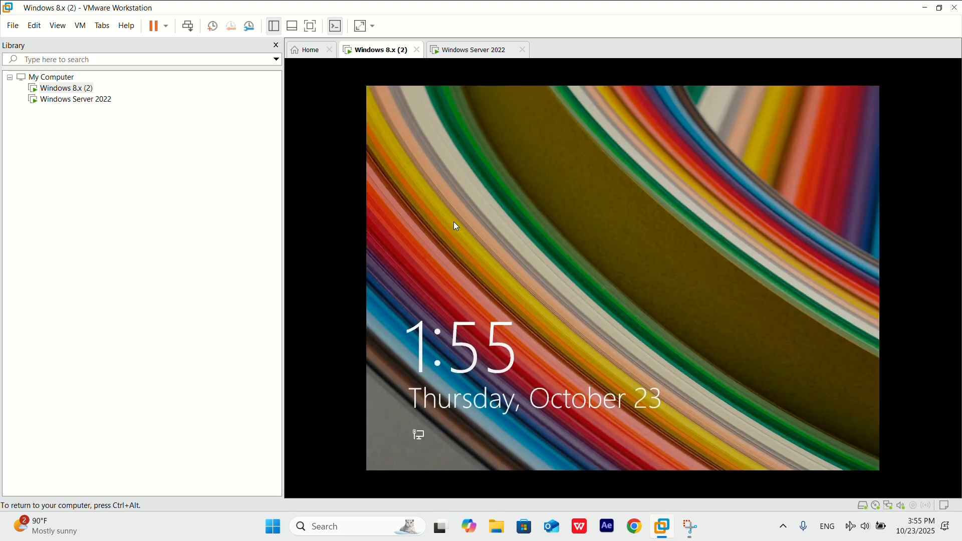
pyautogui.click(456, 226)
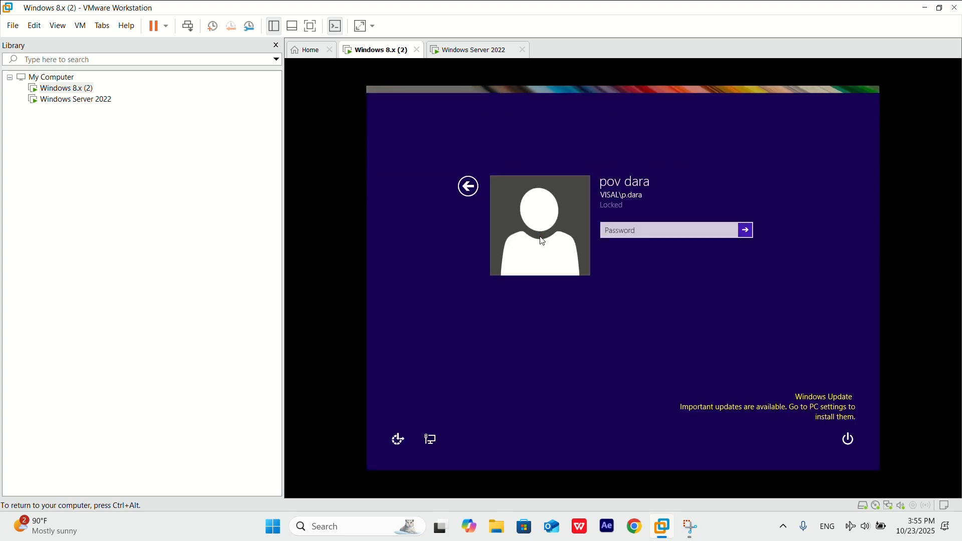
pyautogui.write('****')
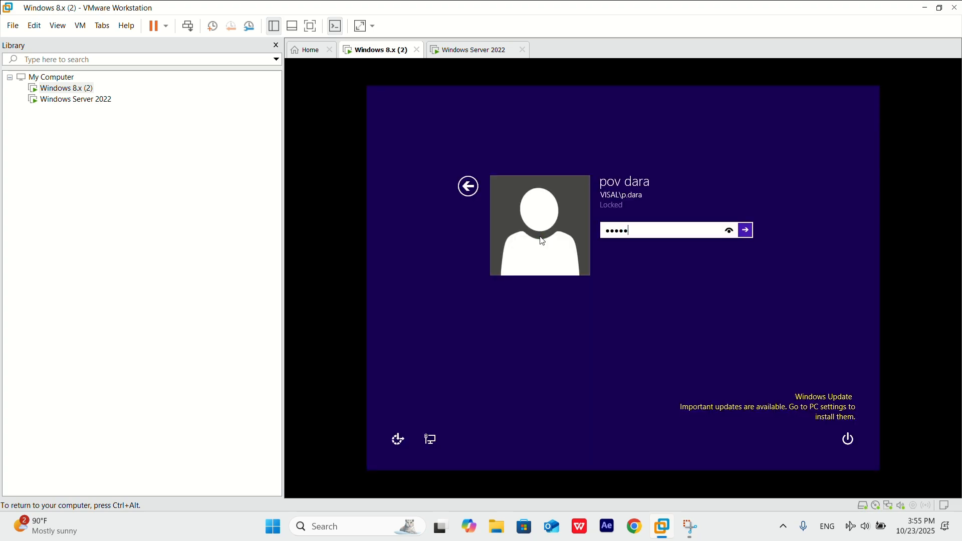
pyautogui.press('Return')
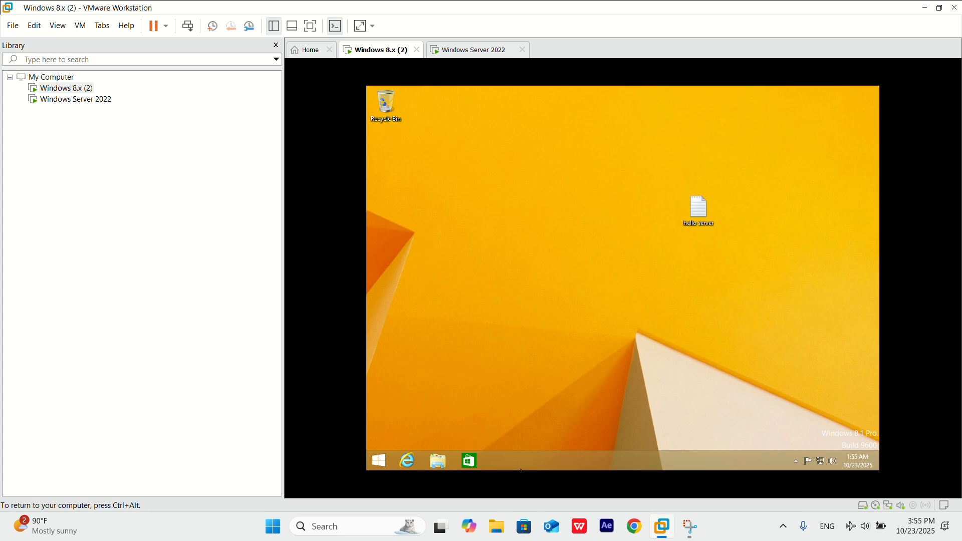
# Check the installed programs in the client's Control Panel and open the option to install a program from the network.
pyautogui.click(379, 457)
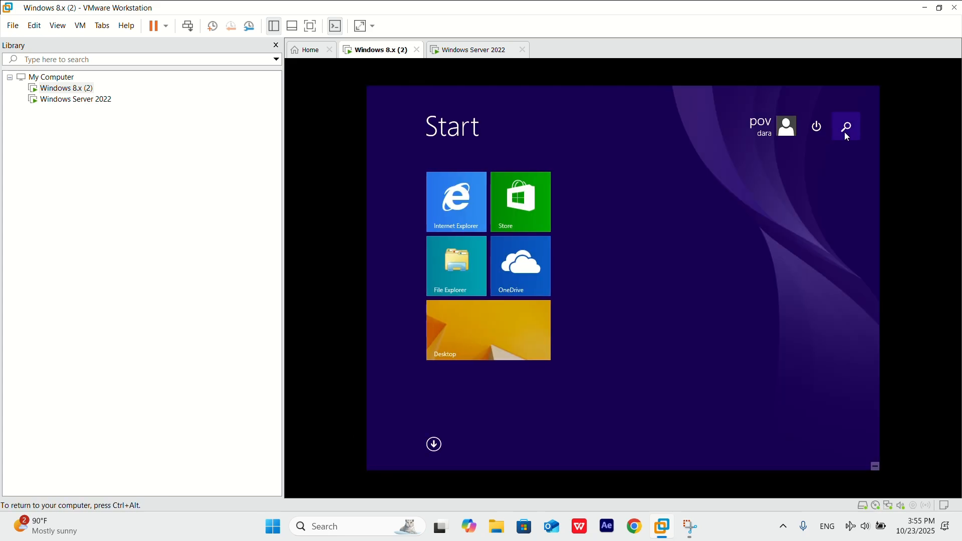
pyautogui.click(845, 129)
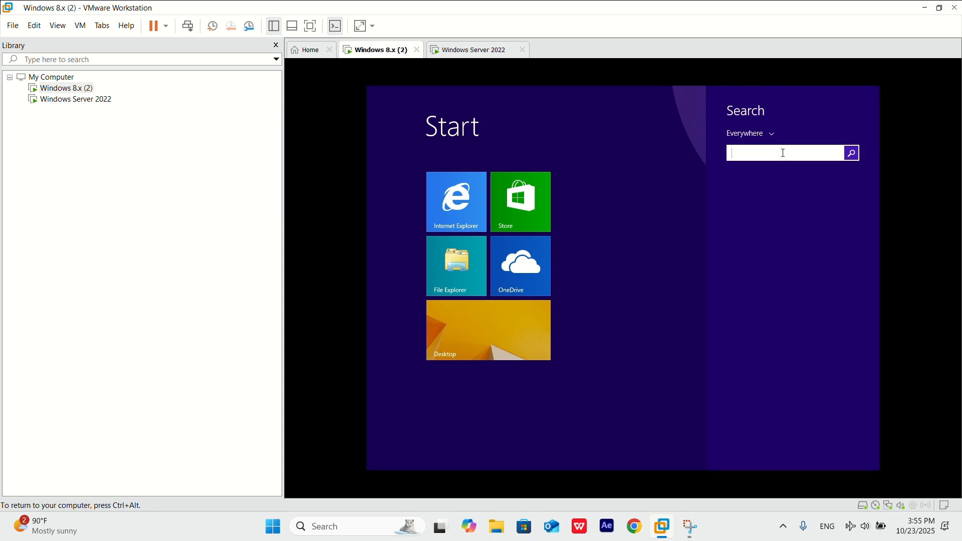
pyautogui.write('contr')
pyautogui.click(795, 188)
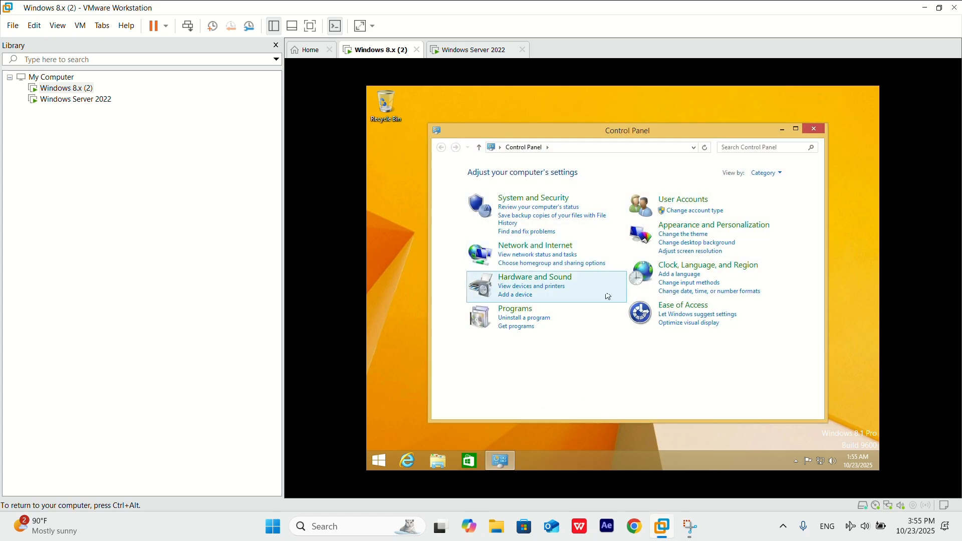
pyautogui.click(526, 318)
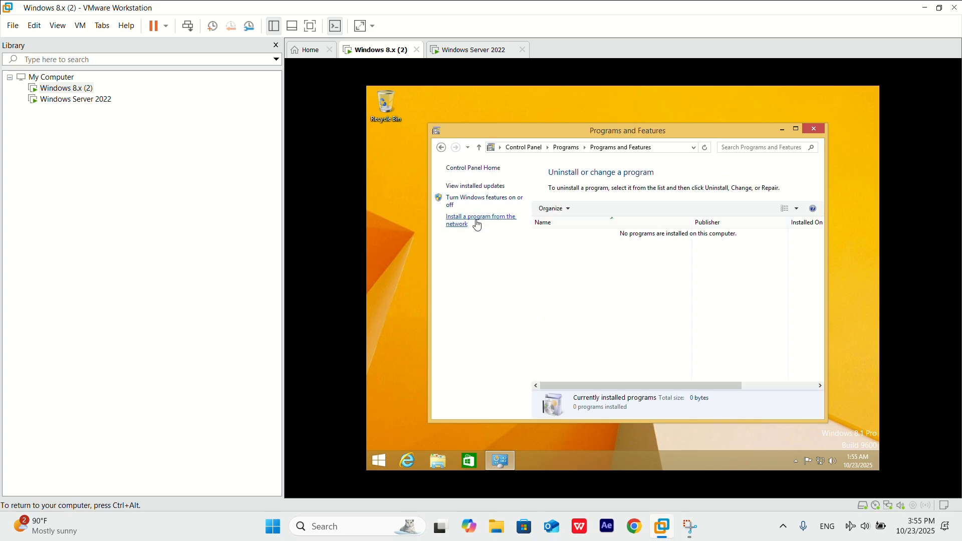
pyautogui.click(477, 225)
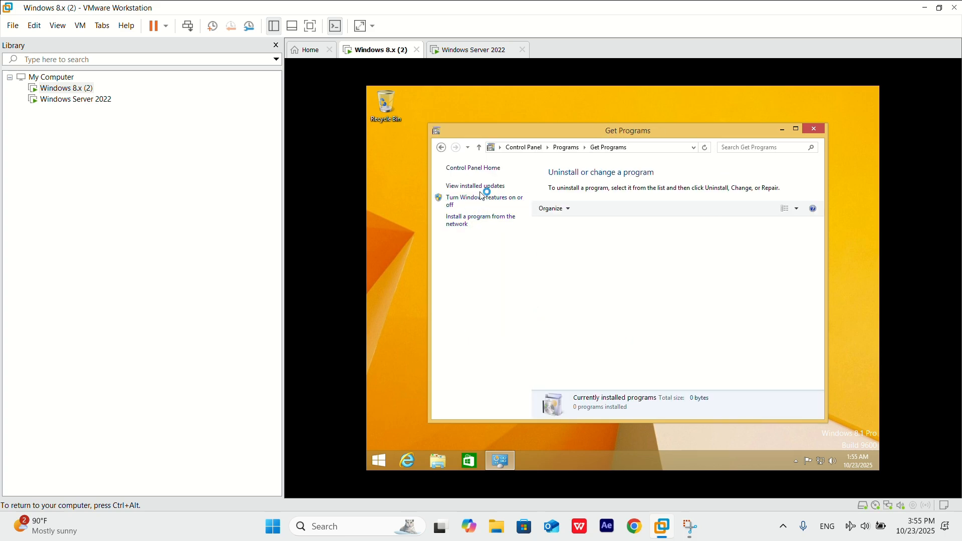